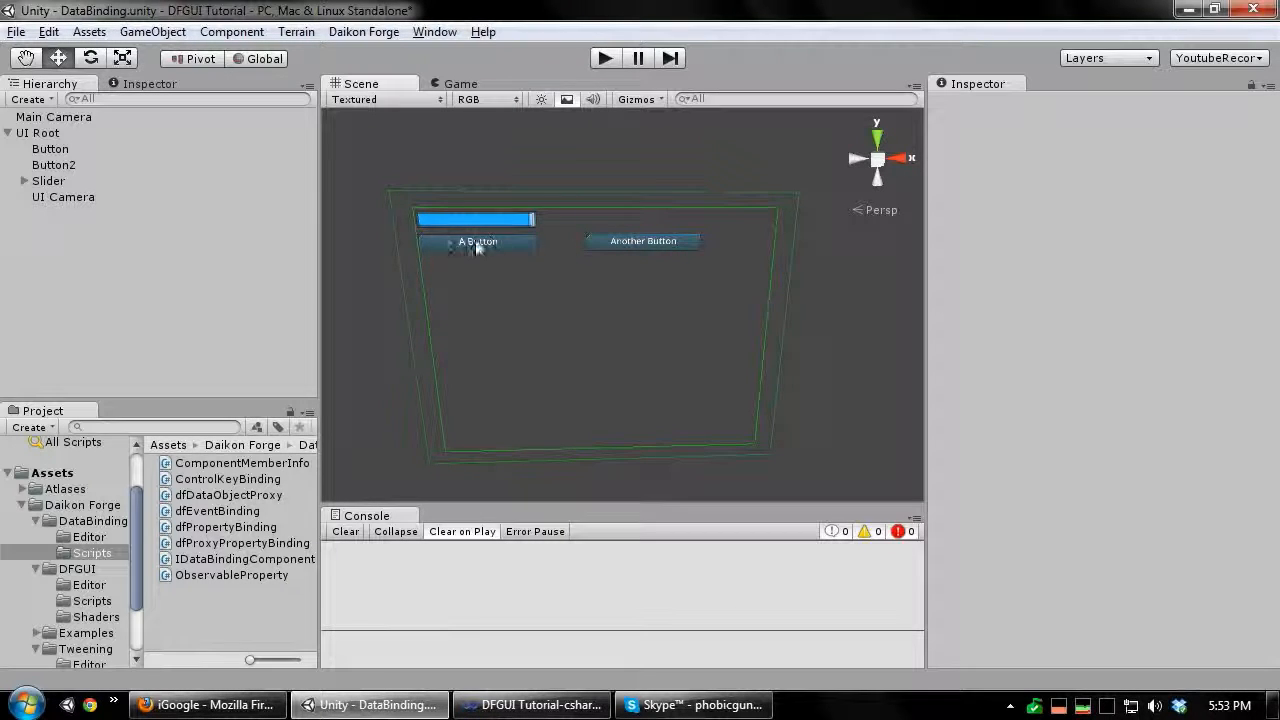
Step: Add a Property Binding component to the button labelled "A Button"
{"action": "scroll", "coordinate": [620, 349], "scroll_direction": "up", "scroll_amount": 4}
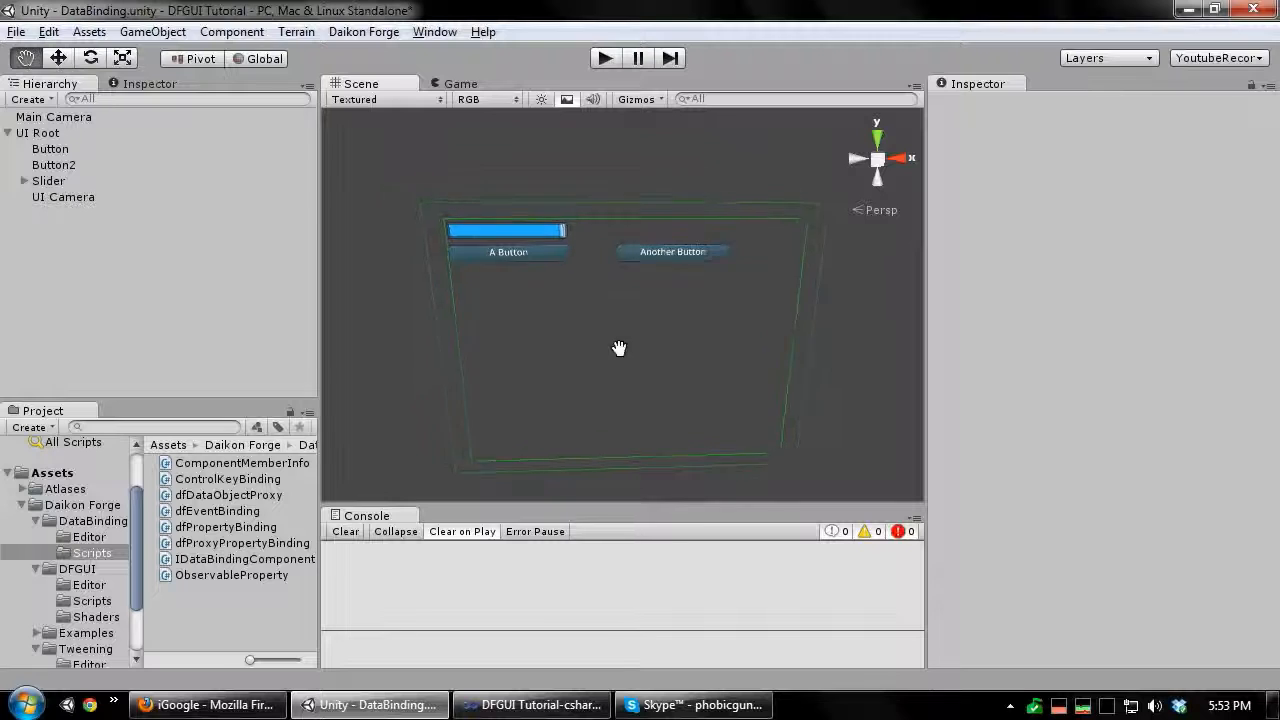
{"action": "scroll", "coordinate": [688, 388], "scroll_direction": "up", "scroll_amount": 5}
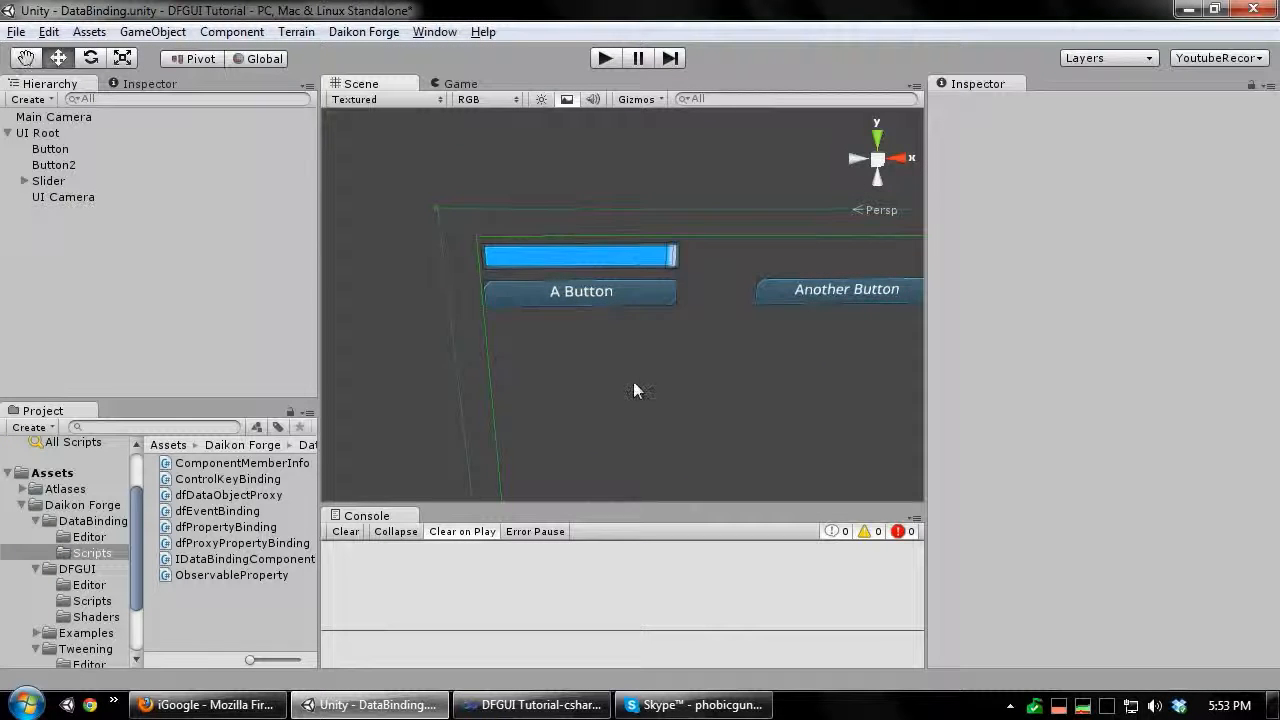
{"action": "left_click", "coordinate": [591, 292]}
{"action": "scroll", "coordinate": [1100, 400], "scroll_direction": "down", "scroll_amount": 10}
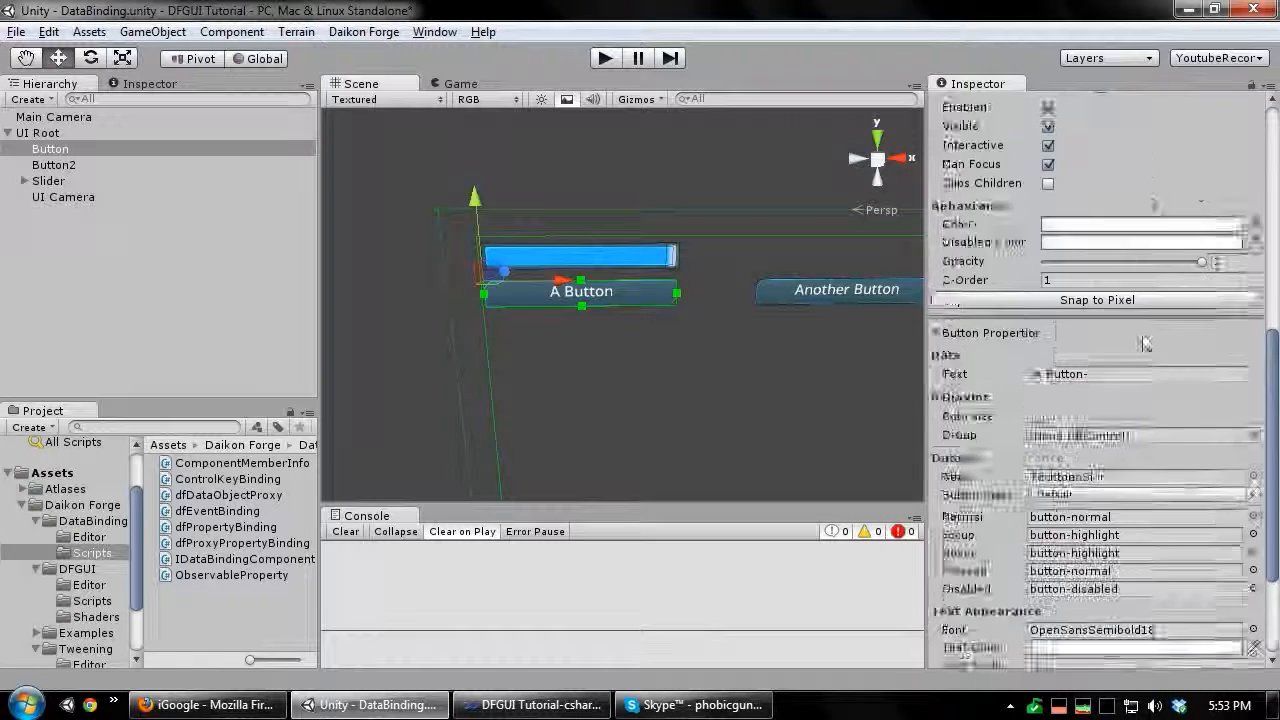
{"action": "left_click", "coordinate": [1040, 650]}
{"action": "type", "text": "prop"}
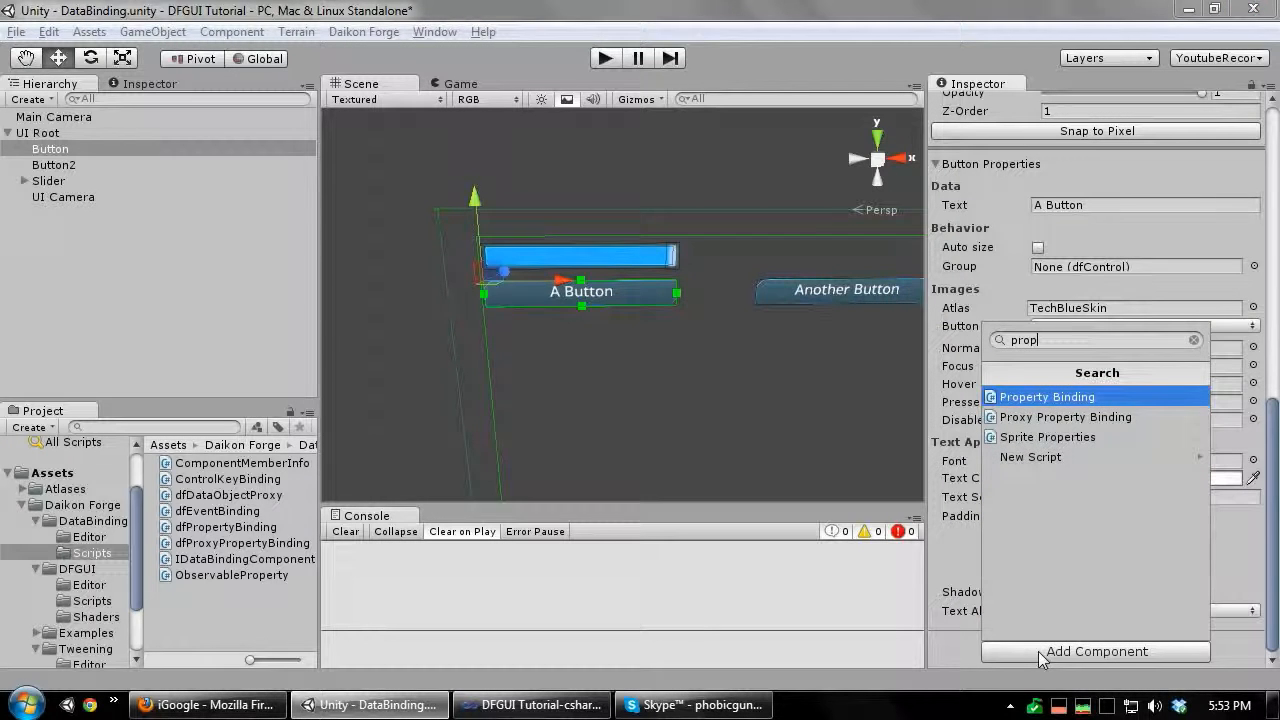
{"action": "key", "text": "Return"}
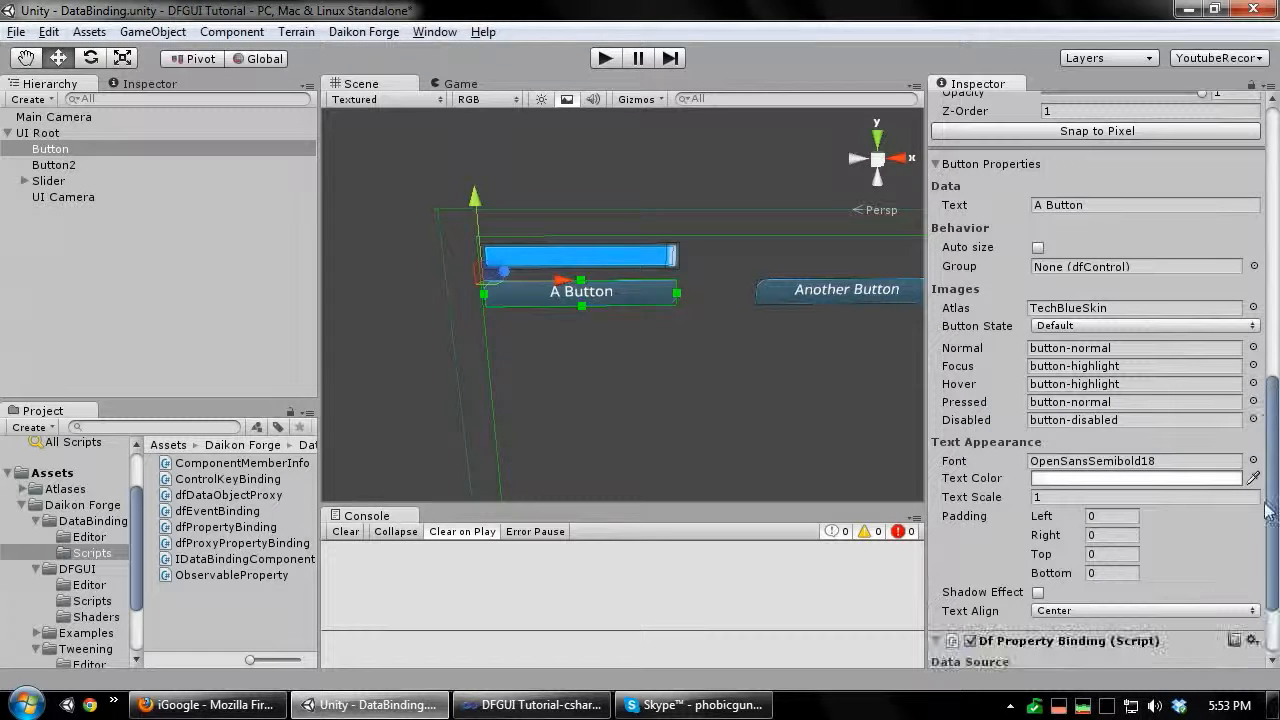
{"action": "scroll", "coordinate": [1270, 520], "scroll_direction": "down", "scroll_amount": 5}
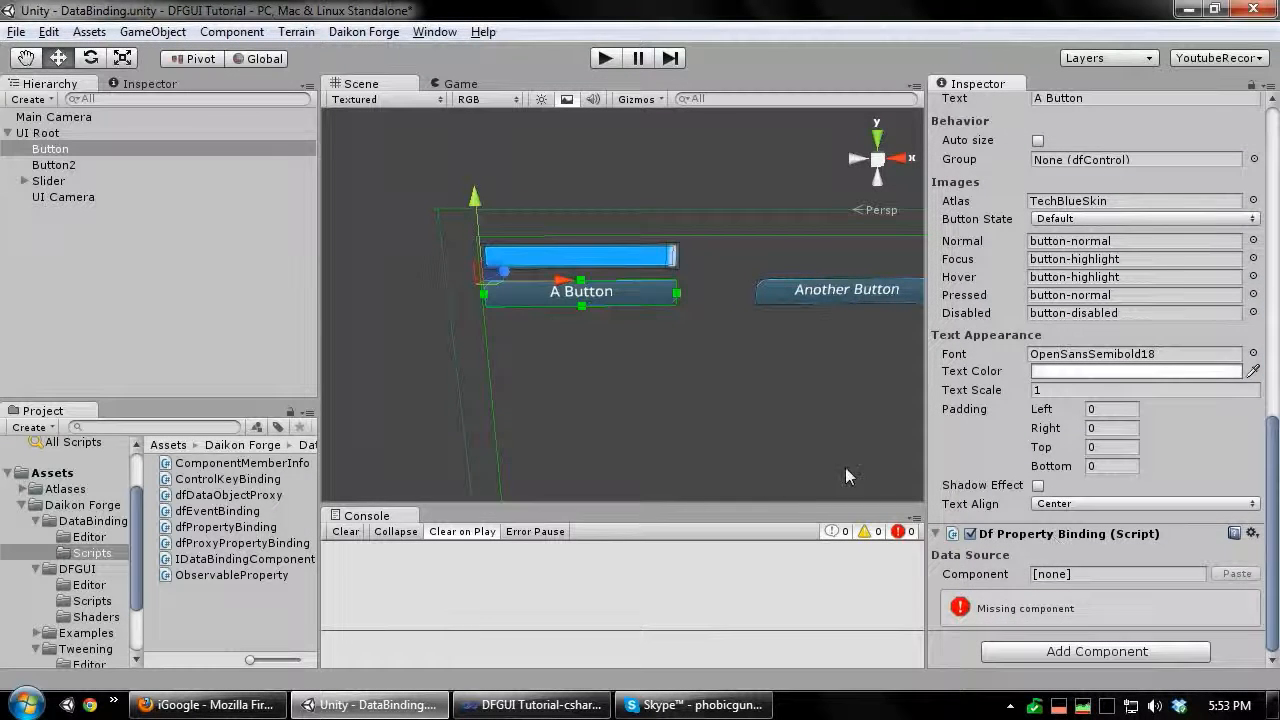
Step: Copy the Slider's dfSlider component and paste it as the data source of Button's property binding
{"action": "left_click", "coordinate": [60, 181]}
{"action": "scroll", "coordinate": [1242, 300], "scroll_direction": "up", "scroll_amount": 10}
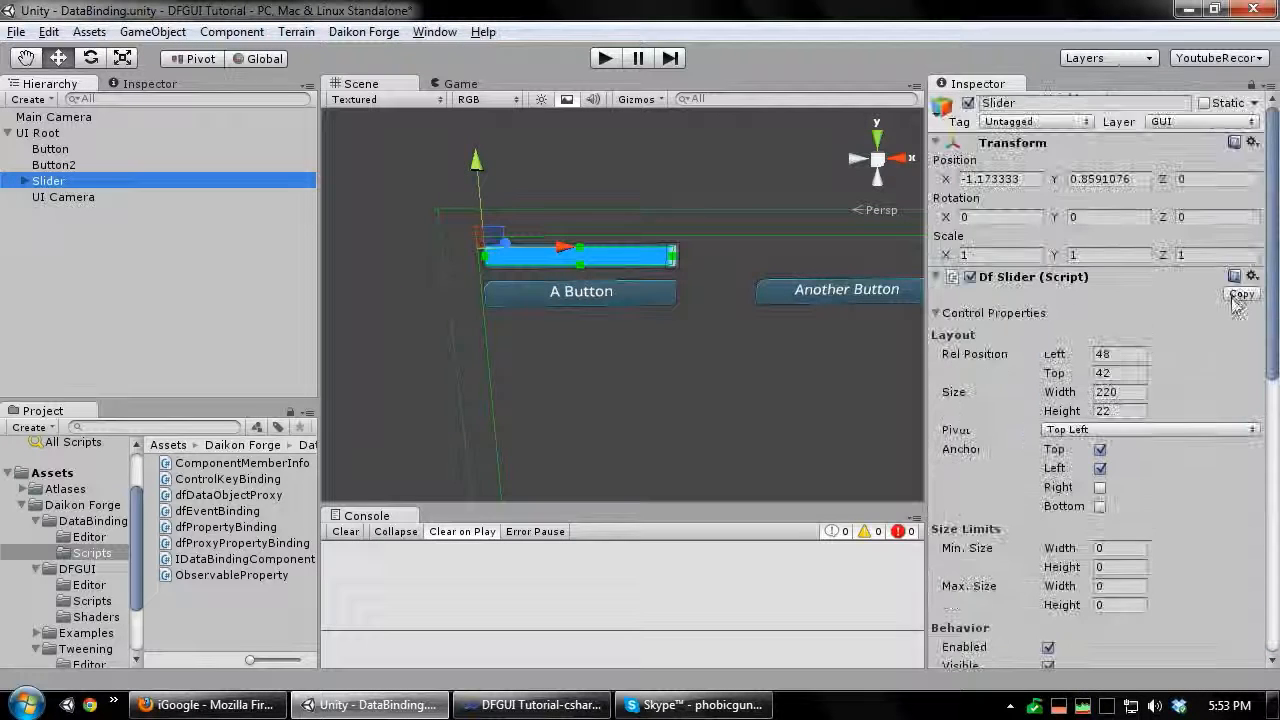
{"action": "left_click", "coordinate": [1242, 292]}
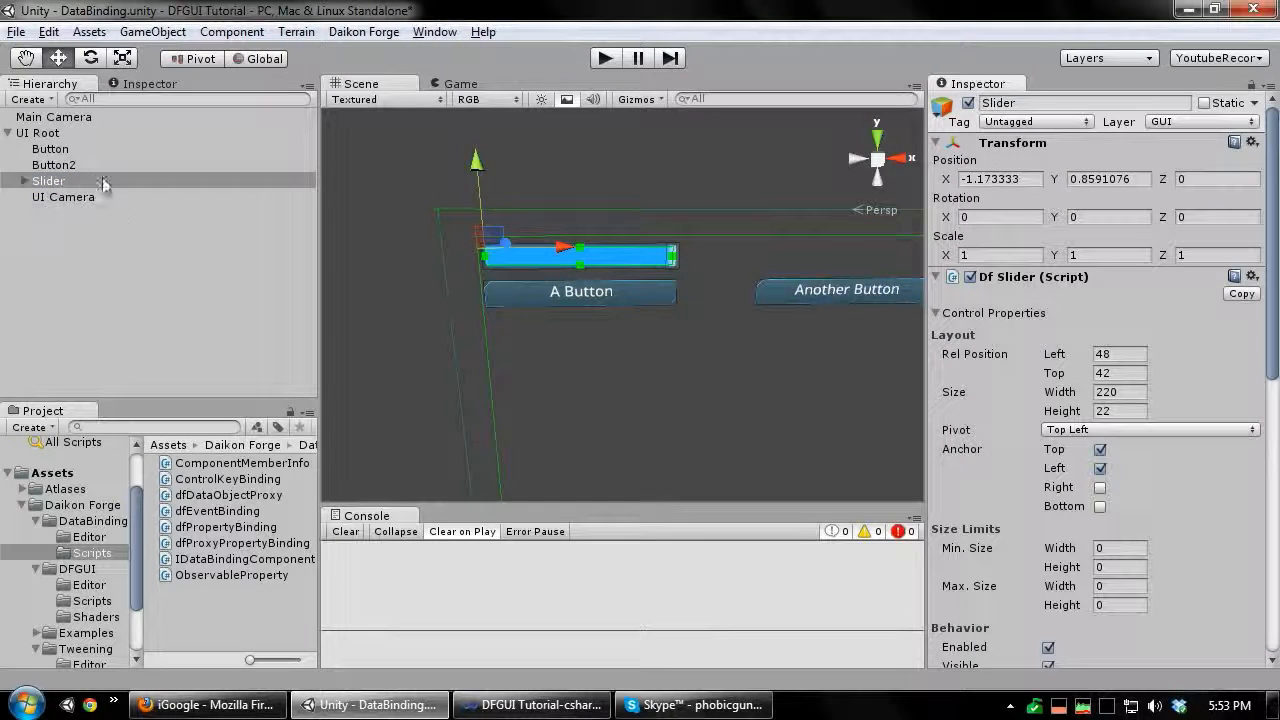
{"action": "left_click", "coordinate": [62, 150]}
{"action": "scroll", "coordinate": [1268, 400], "scroll_direction": "down", "scroll_amount": 3}
{"action": "scroll", "coordinate": [1268, 400], "scroll_direction": "down", "scroll_amount": 10}
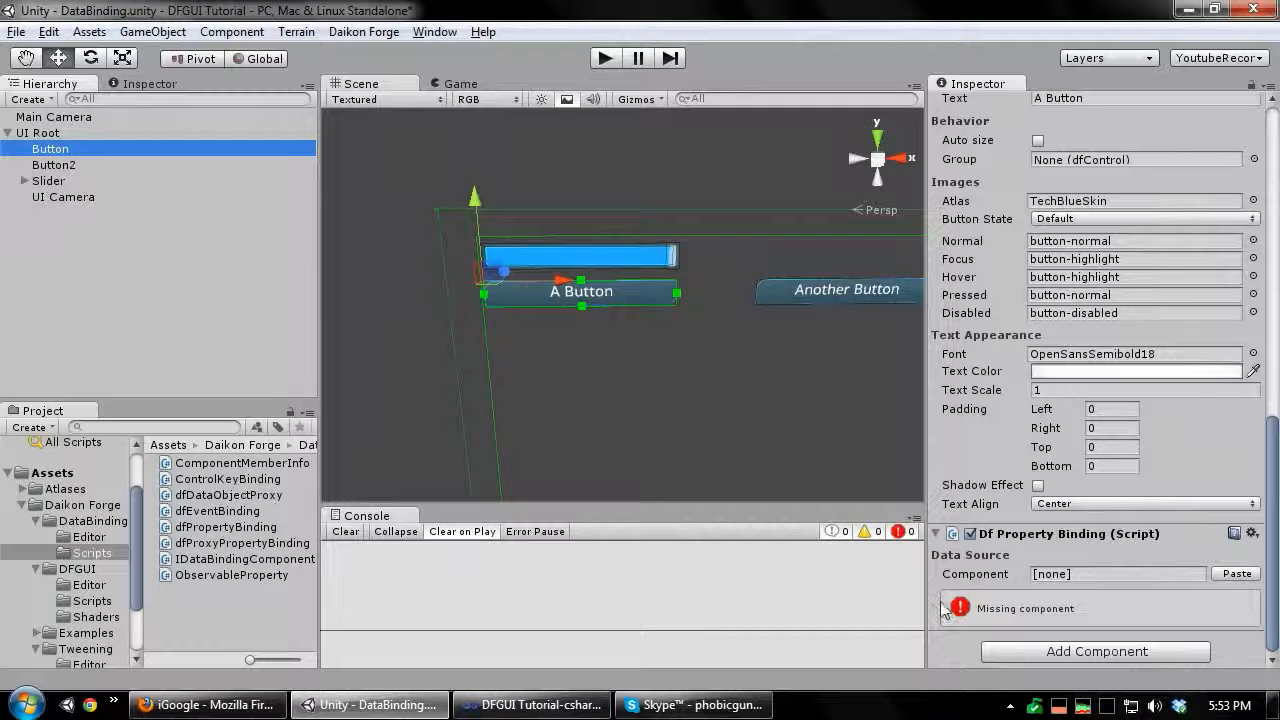
{"action": "left_click", "coordinate": [1232, 574]}
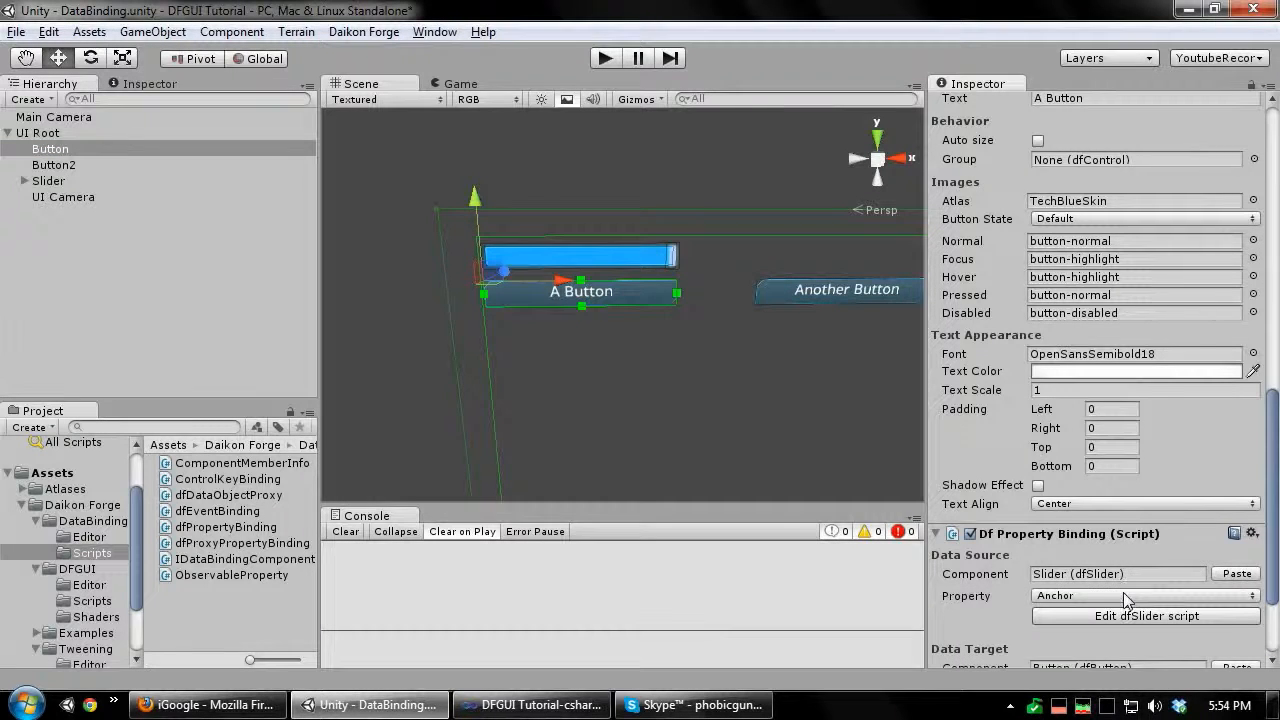
Step: Bind the slider's Value property to the button's Opacity property in the property binding
{"action": "left_click", "coordinate": [1123, 593]}
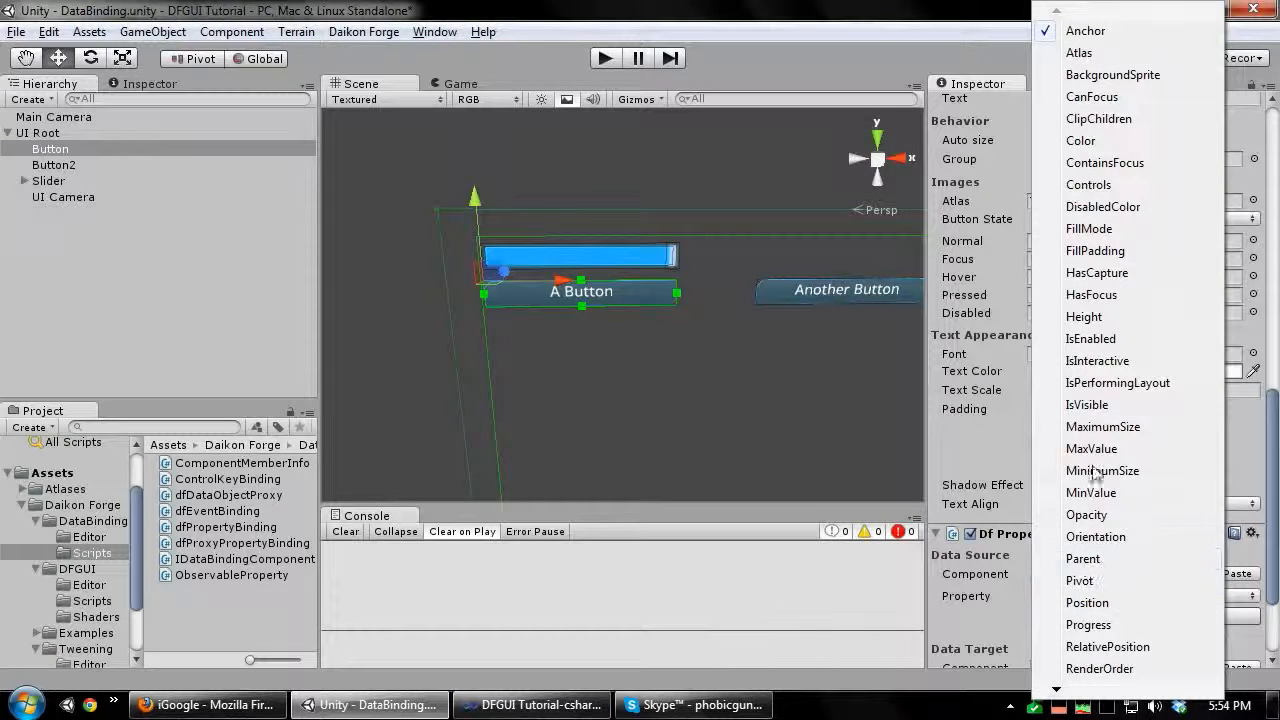
{"action": "left_click", "coordinate": [1091, 448]}
{"action": "left_click", "coordinate": [1074, 595]}
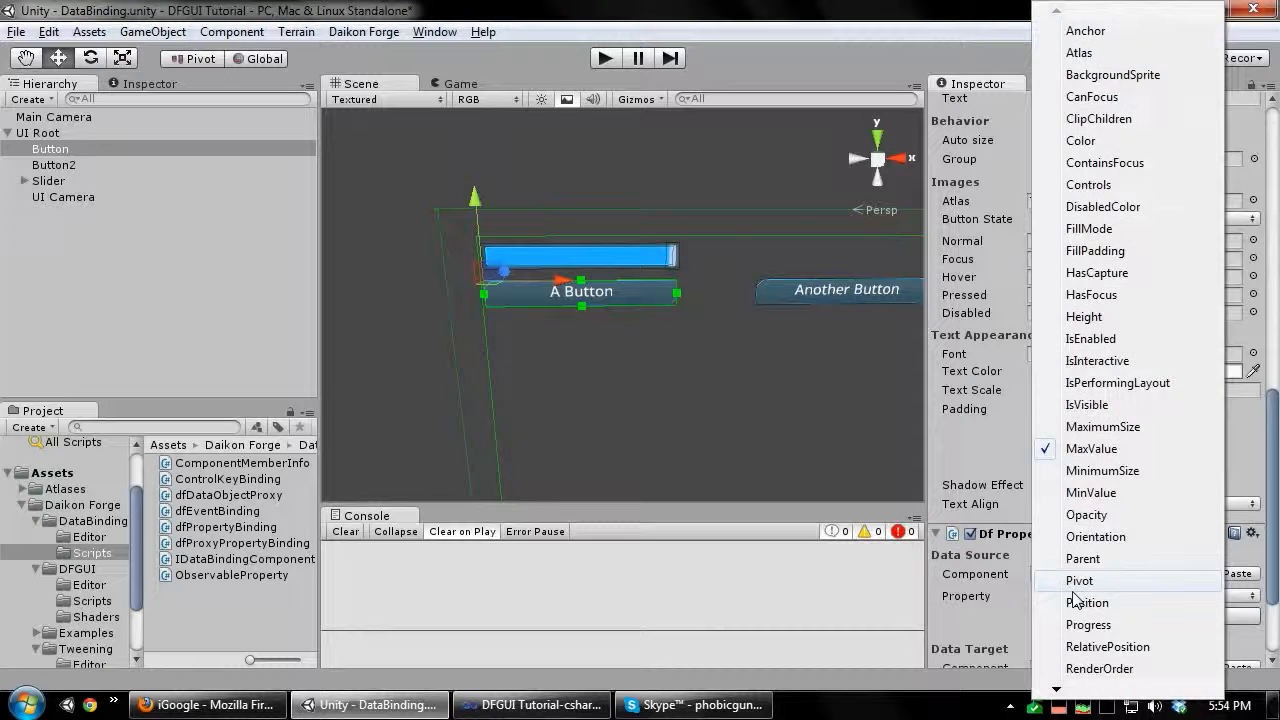
{"action": "scroll", "coordinate": [1080, 640], "scroll_direction": "down", "scroll_amount": 3}
{"action": "left_click", "coordinate": [1088, 670]}
{"action": "scroll", "coordinate": [1060, 635], "scroll_direction": "down", "scroll_amount": 3}
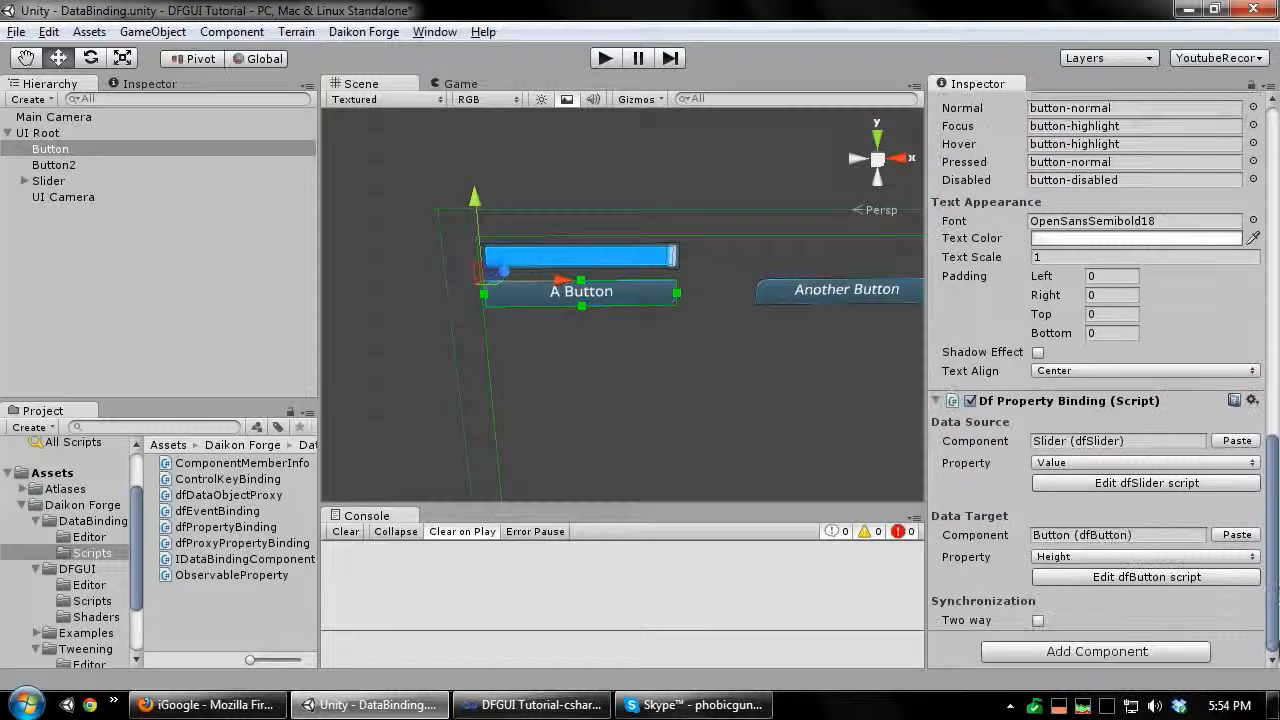
{"action": "left_click", "coordinate": [1062, 557]}
{"action": "left_click", "coordinate": [1084, 601]}
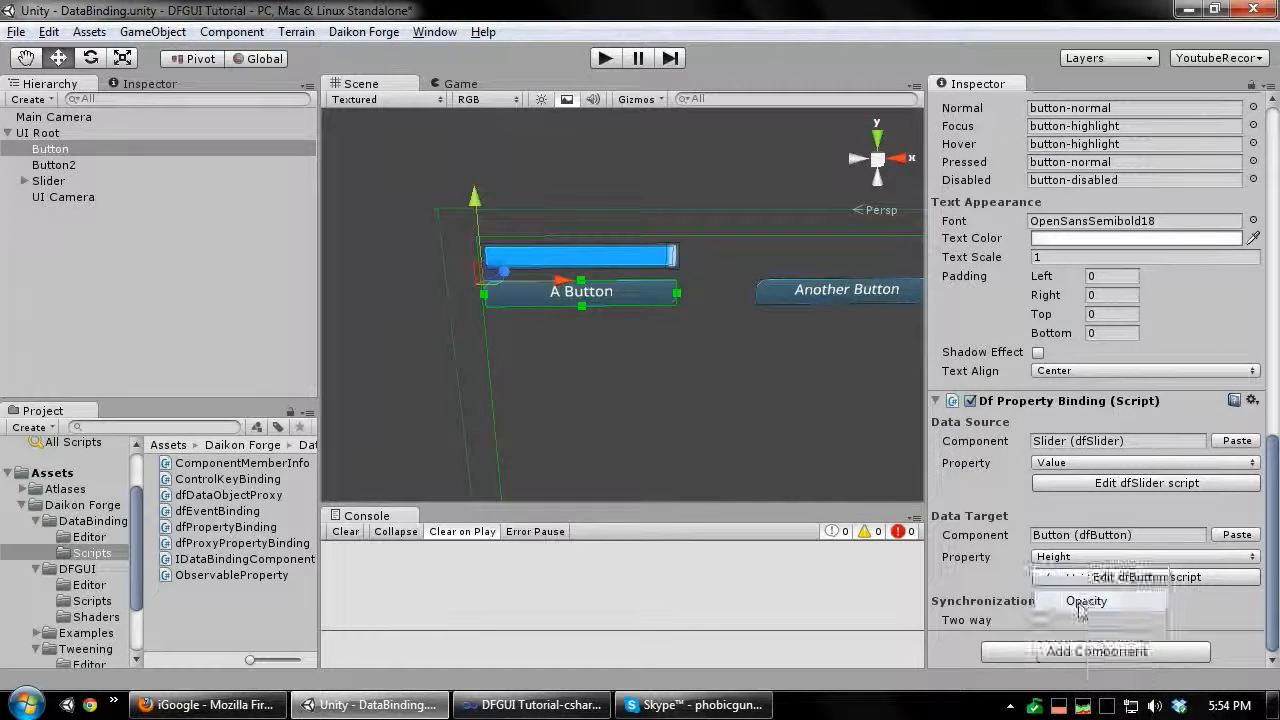
{"action": "left_click", "coordinate": [729, 437]}
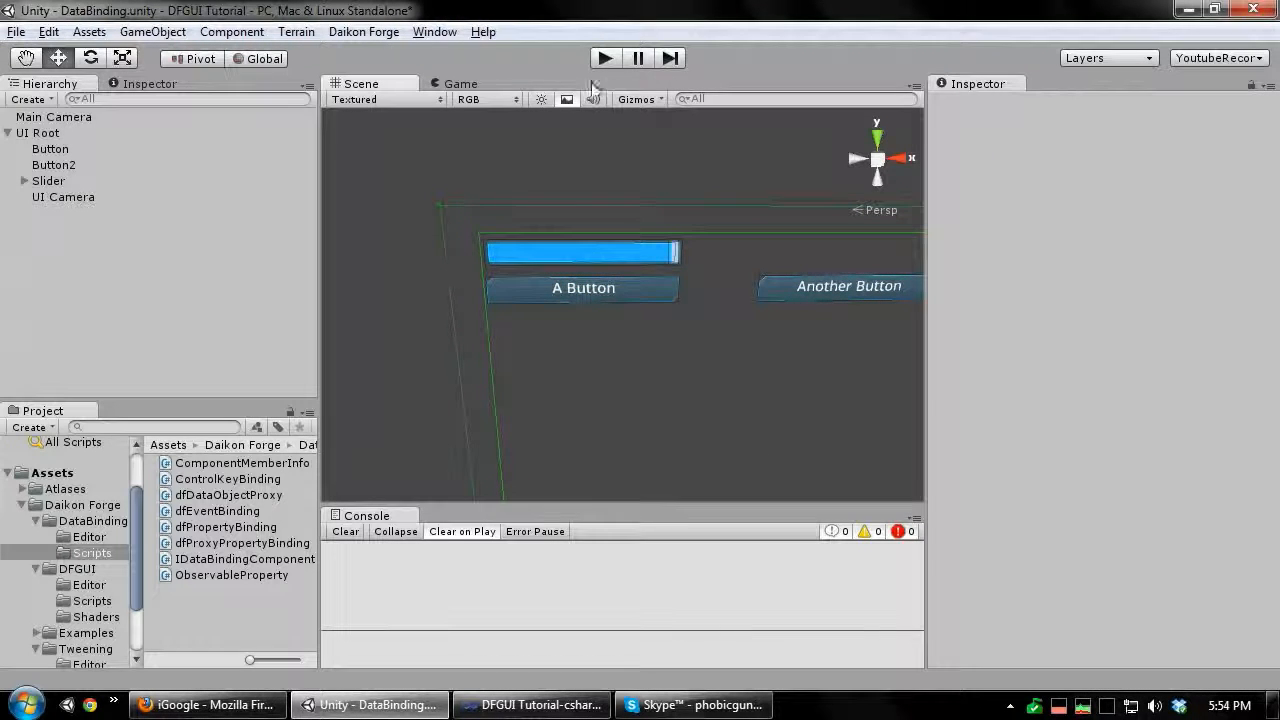
Step: Run the scene, move the slider back and forth to test the opacity binding, and stop the run
{"action": "left_click", "coordinate": [605, 58]}
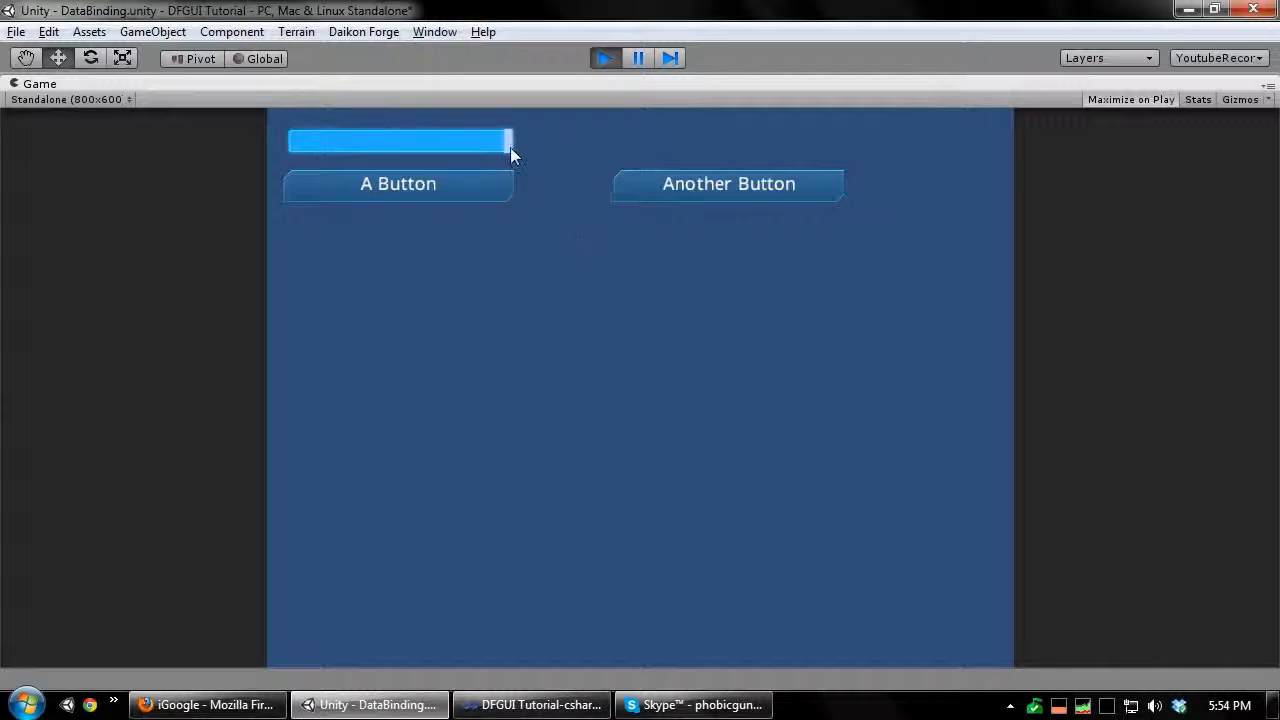
{"action": "left_click_drag", "start_coordinate": [494, 142], "coordinate": [578, 104]}
{"action": "left_click", "coordinate": [605, 58]}
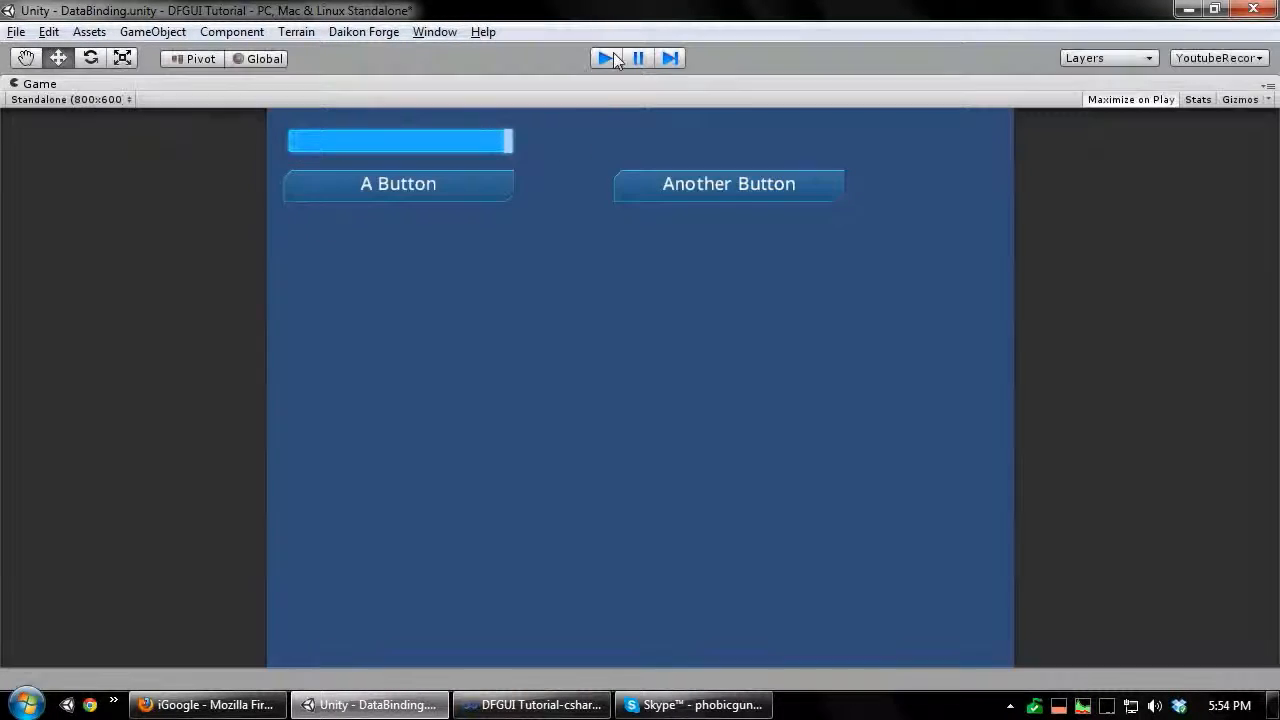
Step: Set the target property of Button2's TestTween colour tween to Color
{"action": "middle_click_drag", "start_coordinate": [647, 352], "coordinate": [626, 328]}
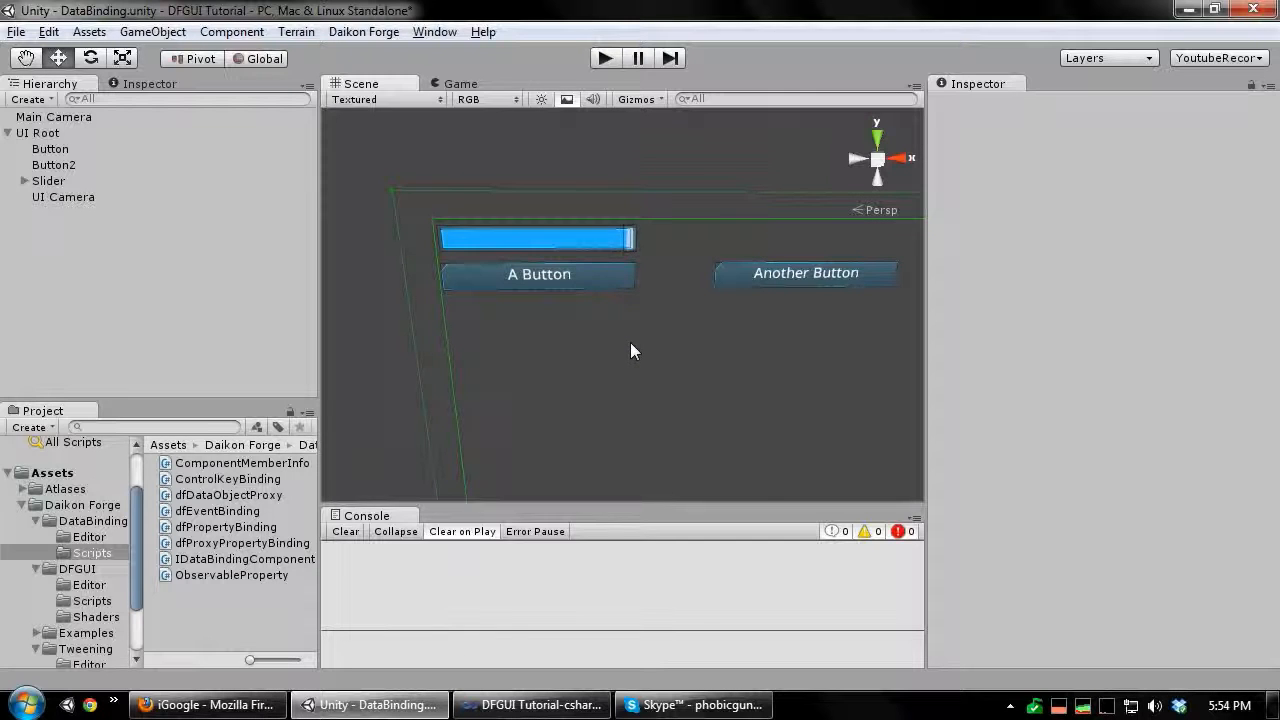
{"action": "middle_click_drag", "start_coordinate": [709, 343], "coordinate": [646, 334]}
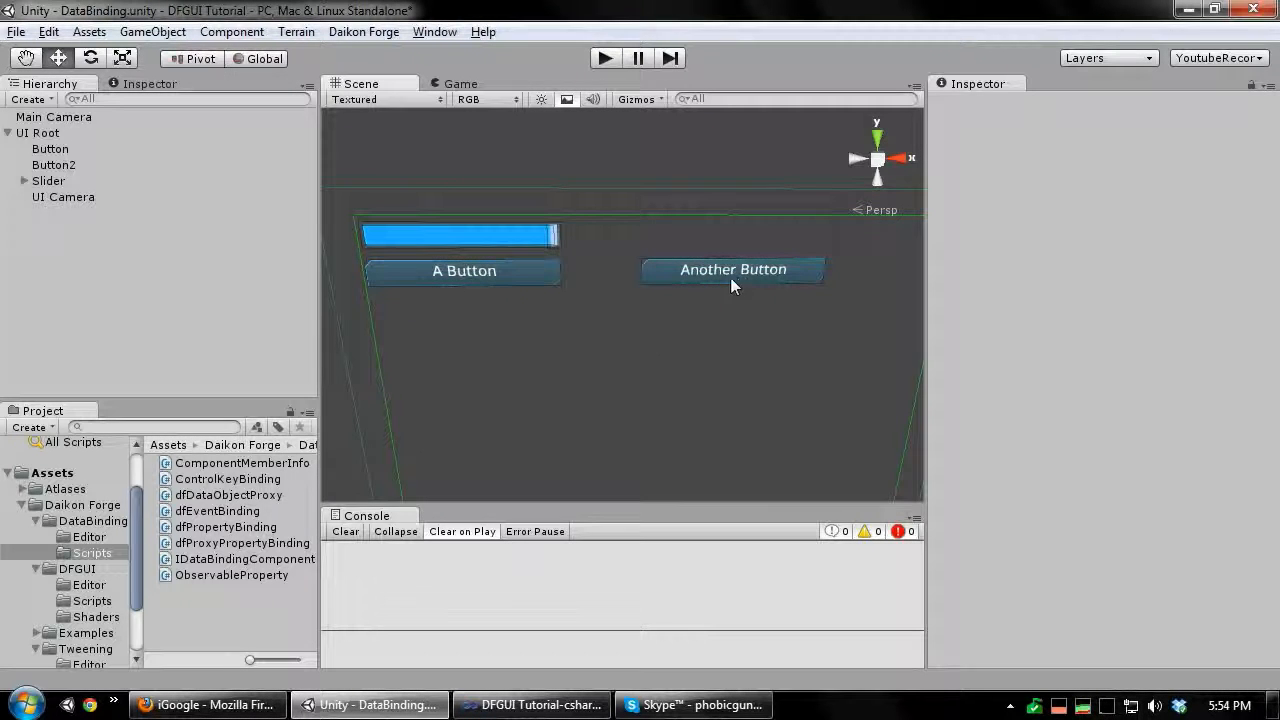
{"action": "left_click", "coordinate": [810, 278]}
{"action": "scroll", "coordinate": [1005, 500], "scroll_direction": "down", "scroll_amount": 10}
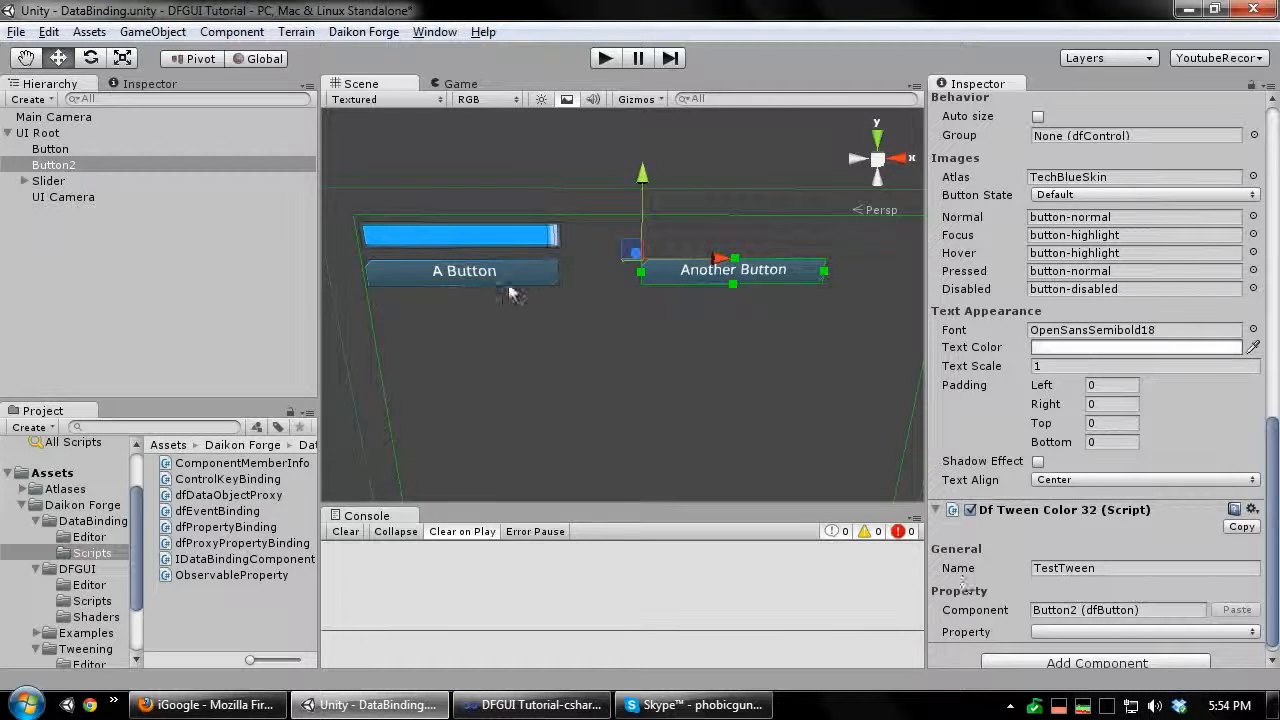
{"action": "left_click", "coordinate": [1075, 632]}
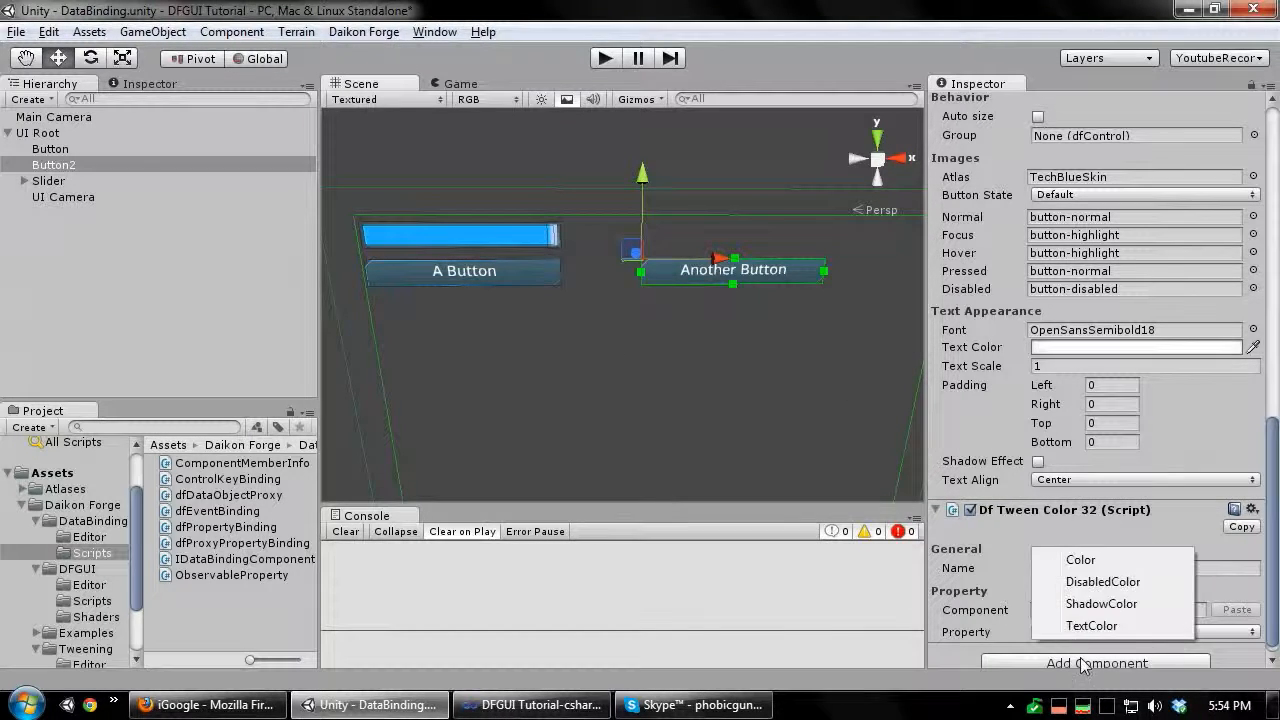
{"action": "left_click", "coordinate": [1080, 560]}
{"action": "scroll", "coordinate": [1078, 620], "scroll_direction": "down", "scroll_amount": 5}
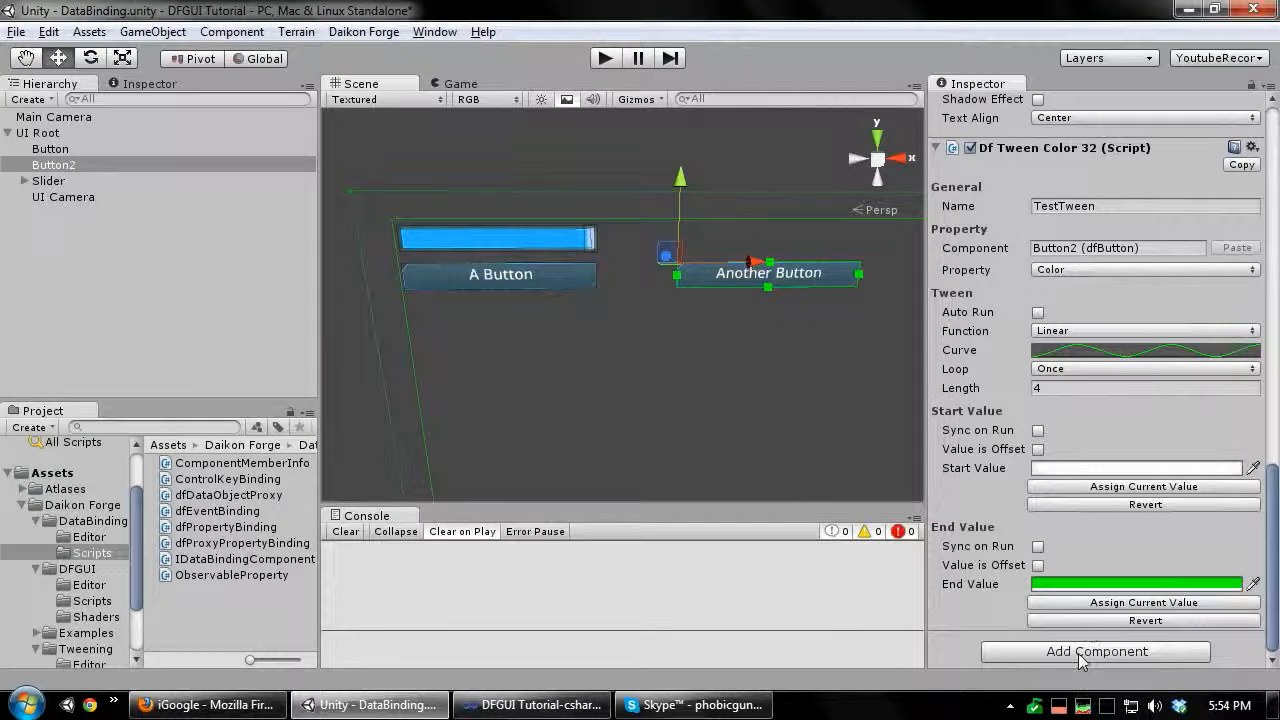
Step: Add an Event Binding component to Button2
{"action": "left_click", "coordinate": [1078, 653]}
{"action": "type", "text": "ev"}
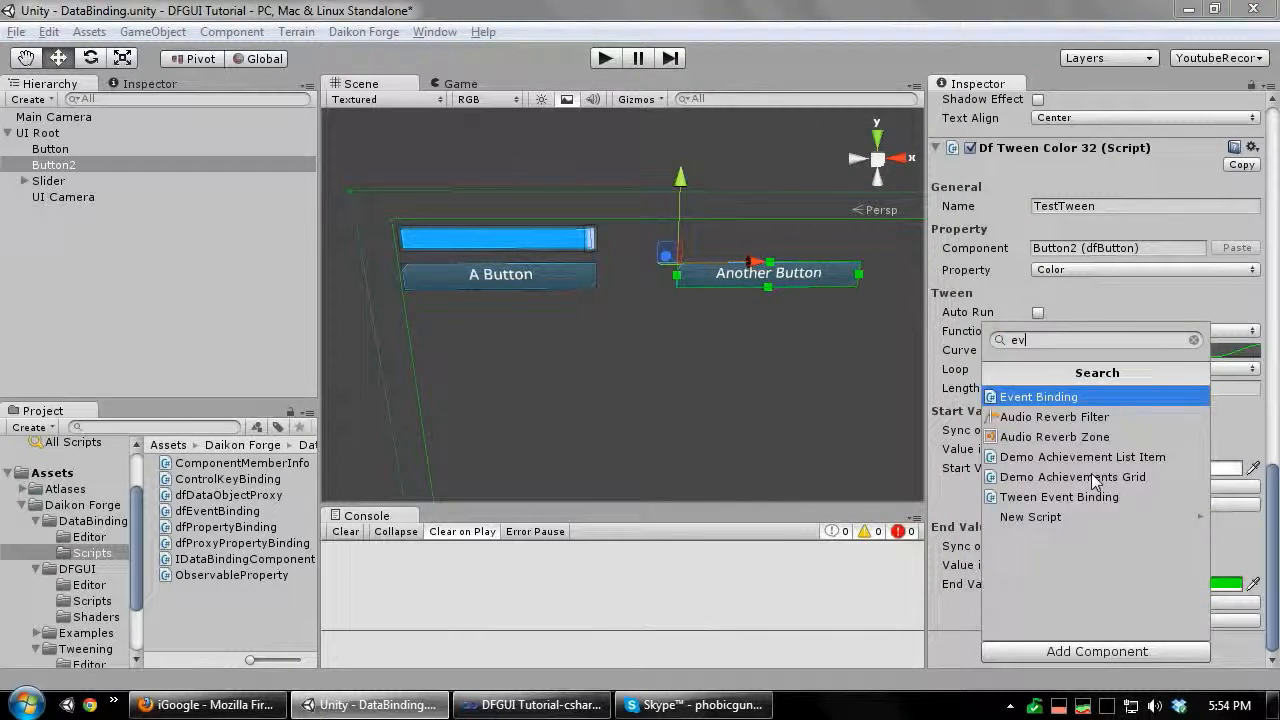
{"action": "key", "text": "Return"}
{"action": "scroll", "coordinate": [1140, 450], "scroll_direction": "down", "scroll_amount": 5}
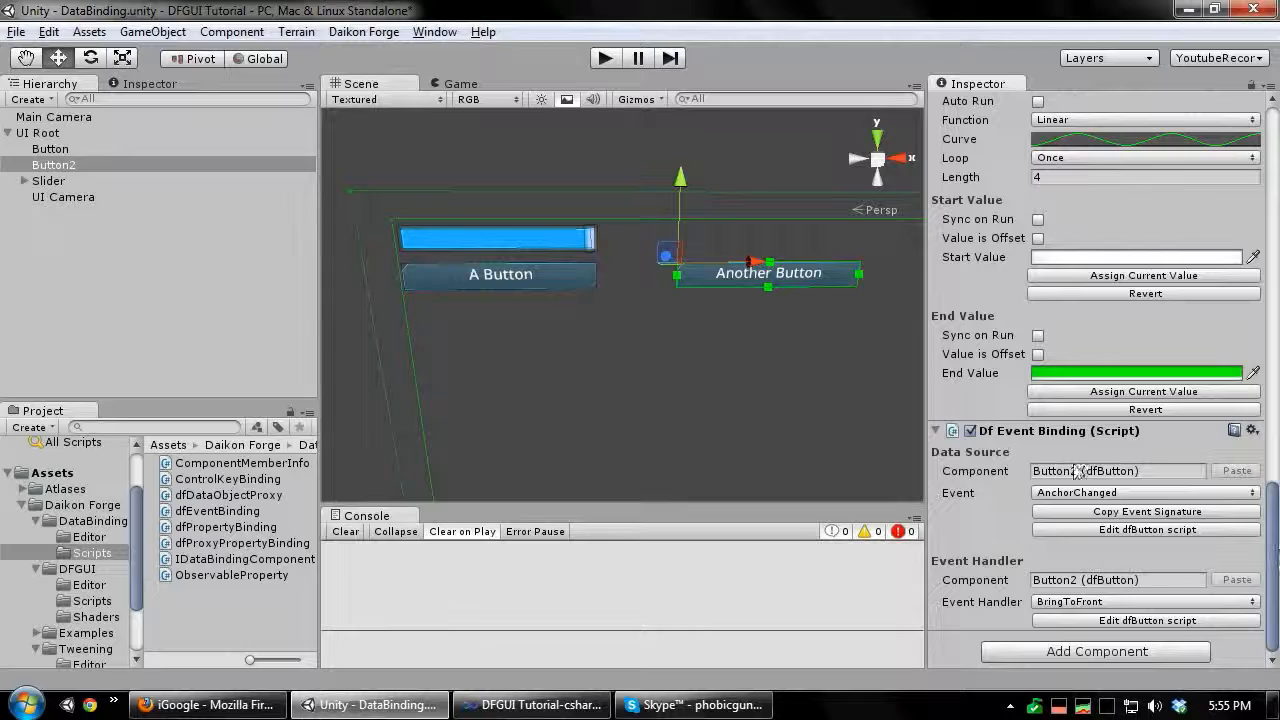
Step: Set the event binding's data source to the first Button's dfButton component and its event to Click
{"action": "left_click", "coordinate": [50, 148]}
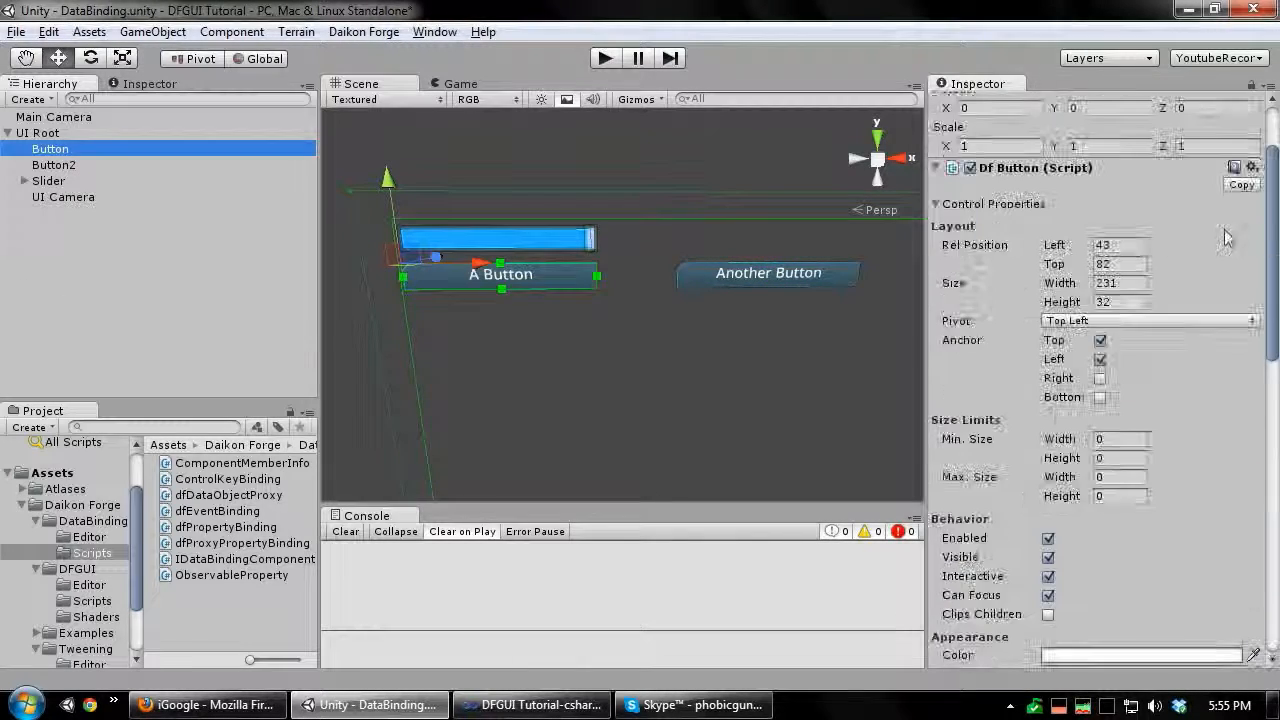
{"action": "scroll", "coordinate": [1225, 220], "scroll_direction": "up", "scroll_amount": 3}
{"action": "left_click", "coordinate": [53, 164]}
{"action": "scroll", "coordinate": [1097, 395], "scroll_direction": "down", "scroll_amount": 15}
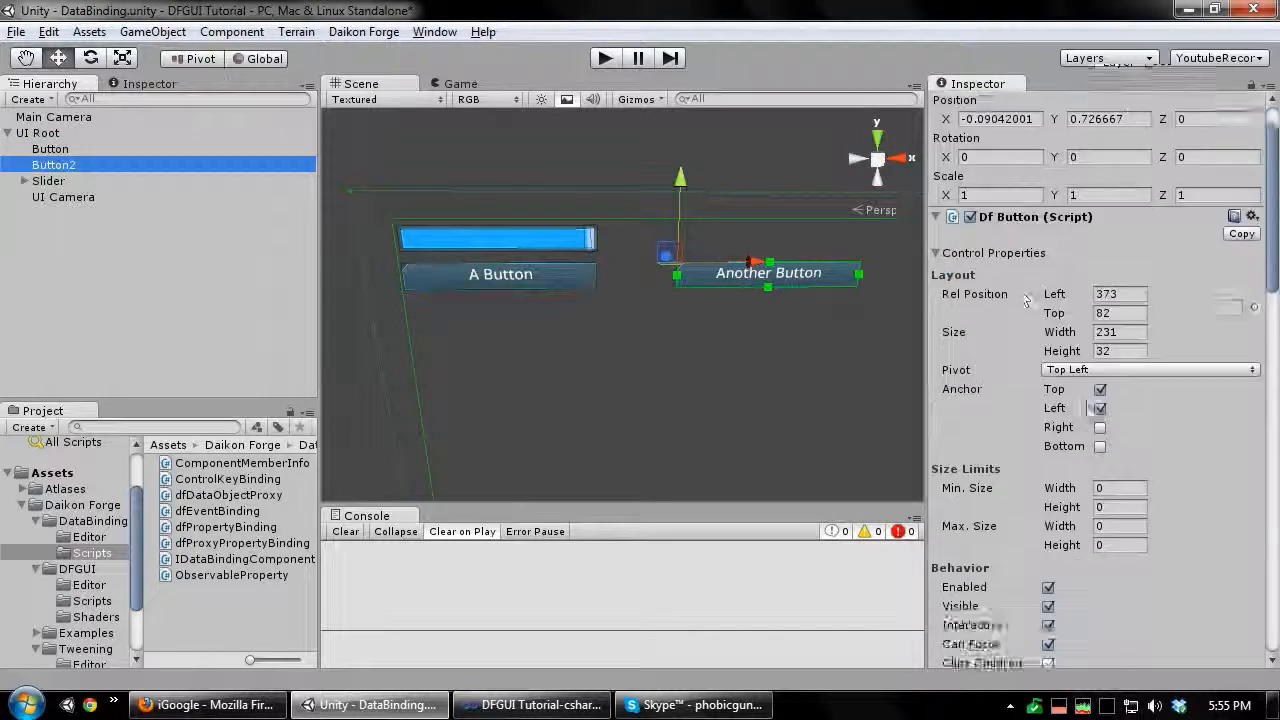
{"action": "scroll", "coordinate": [1097, 395], "scroll_direction": "down", "scroll_amount": 10}
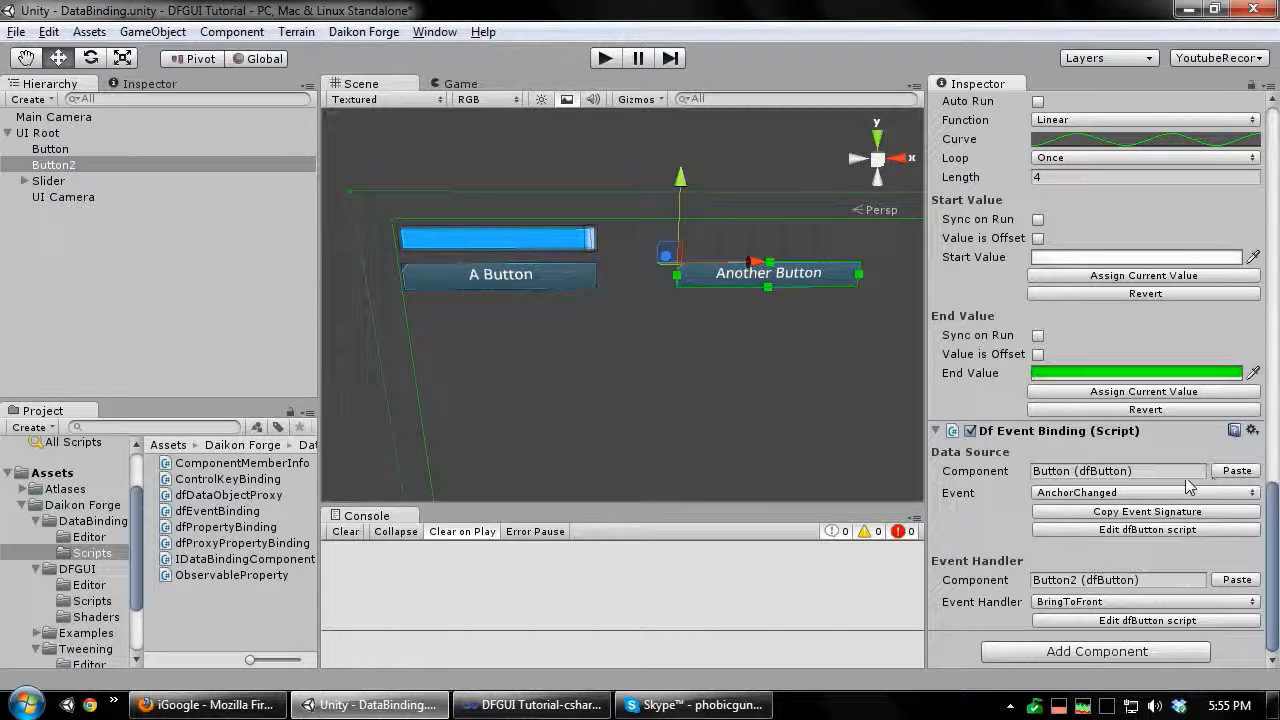
{"action": "left_click", "coordinate": [1078, 494]}
{"action": "left_click", "coordinate": [1100, 76]}
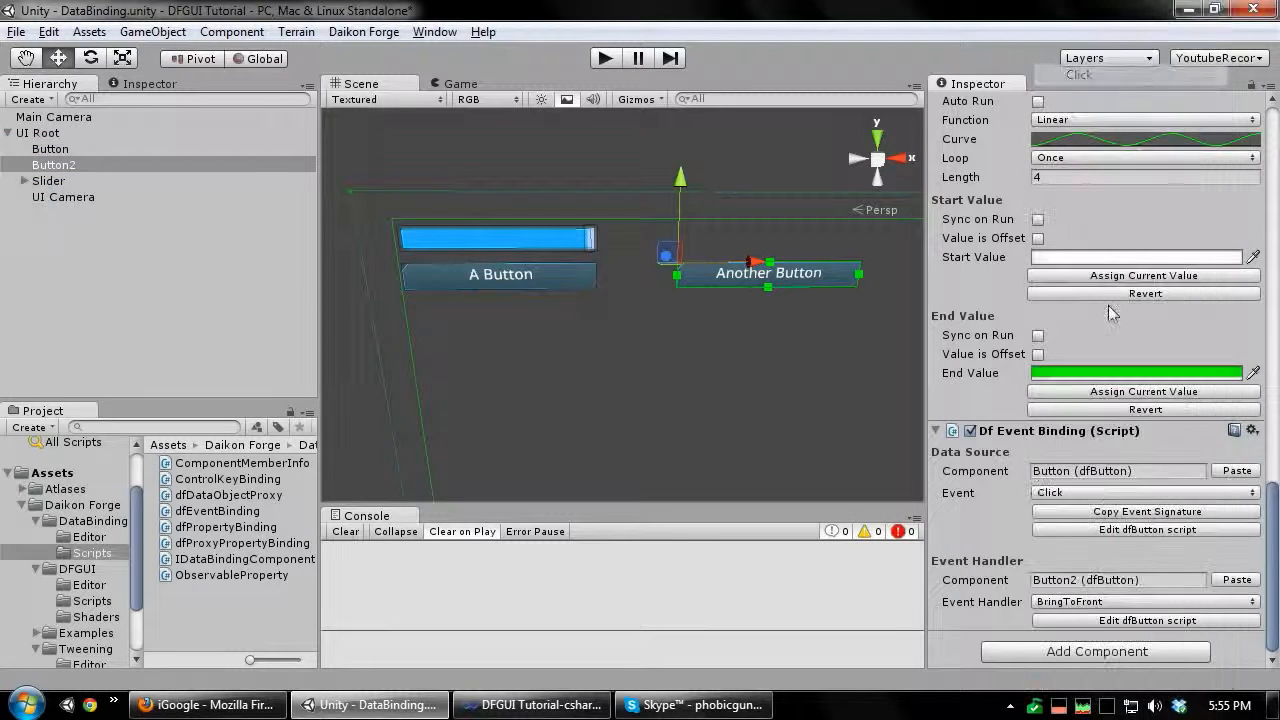
Step: Copy the TestTween component into the event handler of Button2's event binding and set the handler to Play
{"action": "scroll", "coordinate": [1011, 274], "scroll_direction": "up", "scroll_amount": 5}
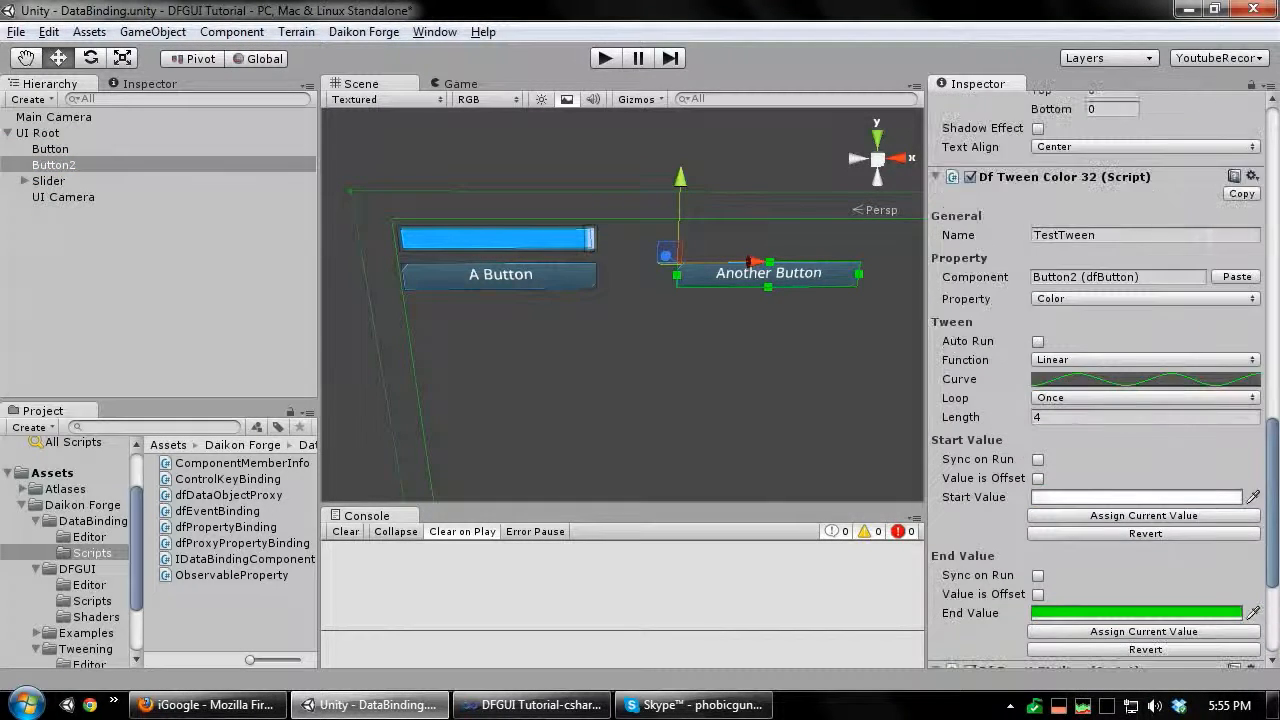
{"action": "left_click", "coordinate": [1240, 193]}
{"action": "scroll", "coordinate": [1140, 320], "scroll_direction": "down", "scroll_amount": 5}
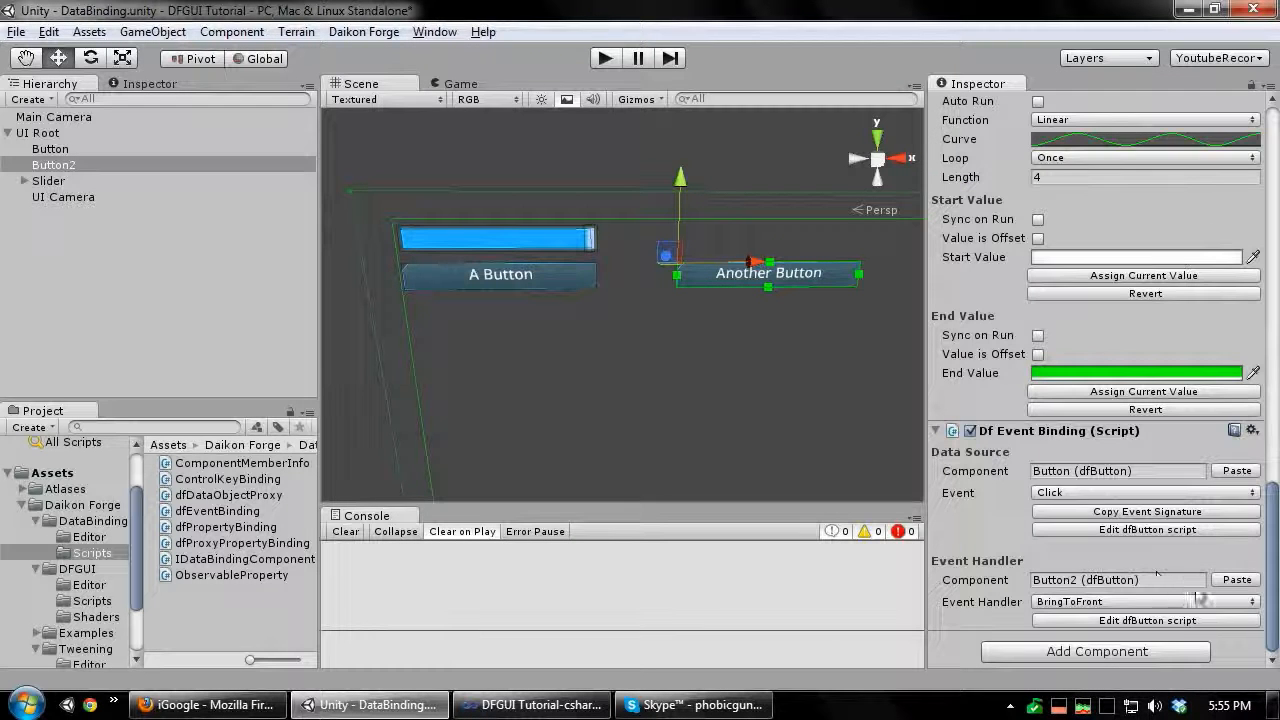
{"action": "left_click", "coordinate": [1237, 580]}
{"action": "left_click", "coordinate": [1100, 601]}
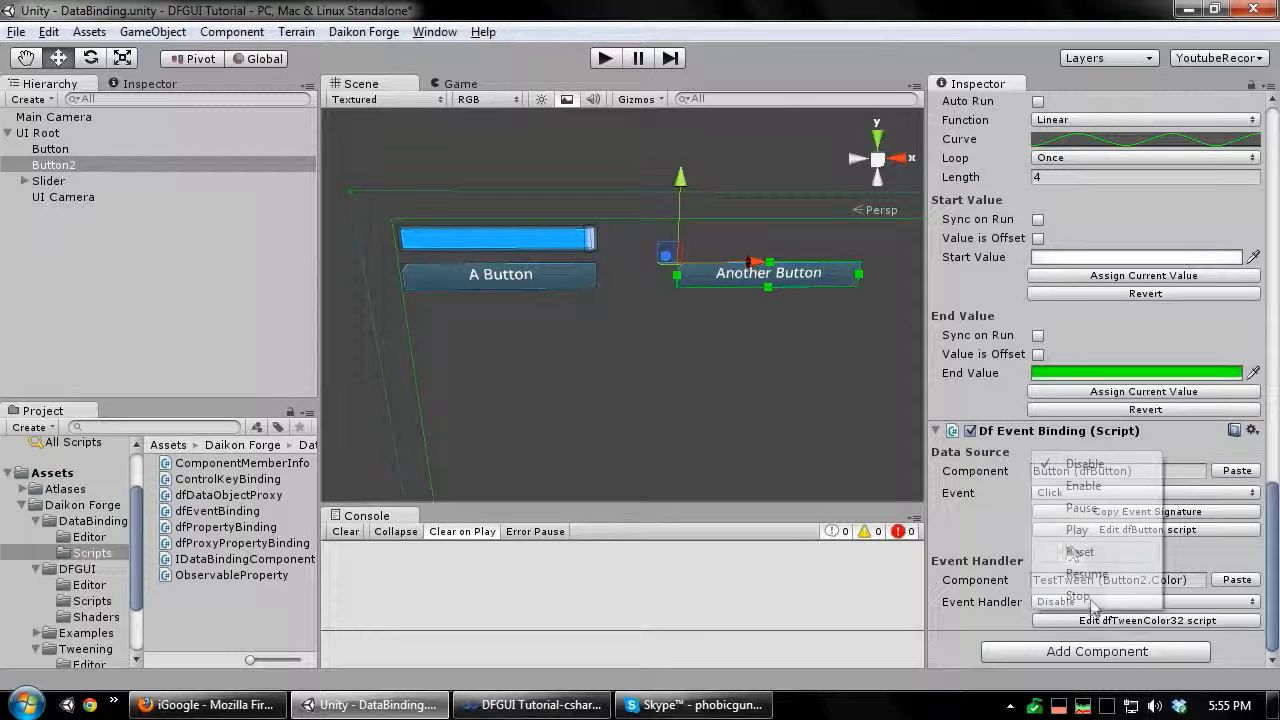
{"action": "left_click", "coordinate": [1081, 538]}
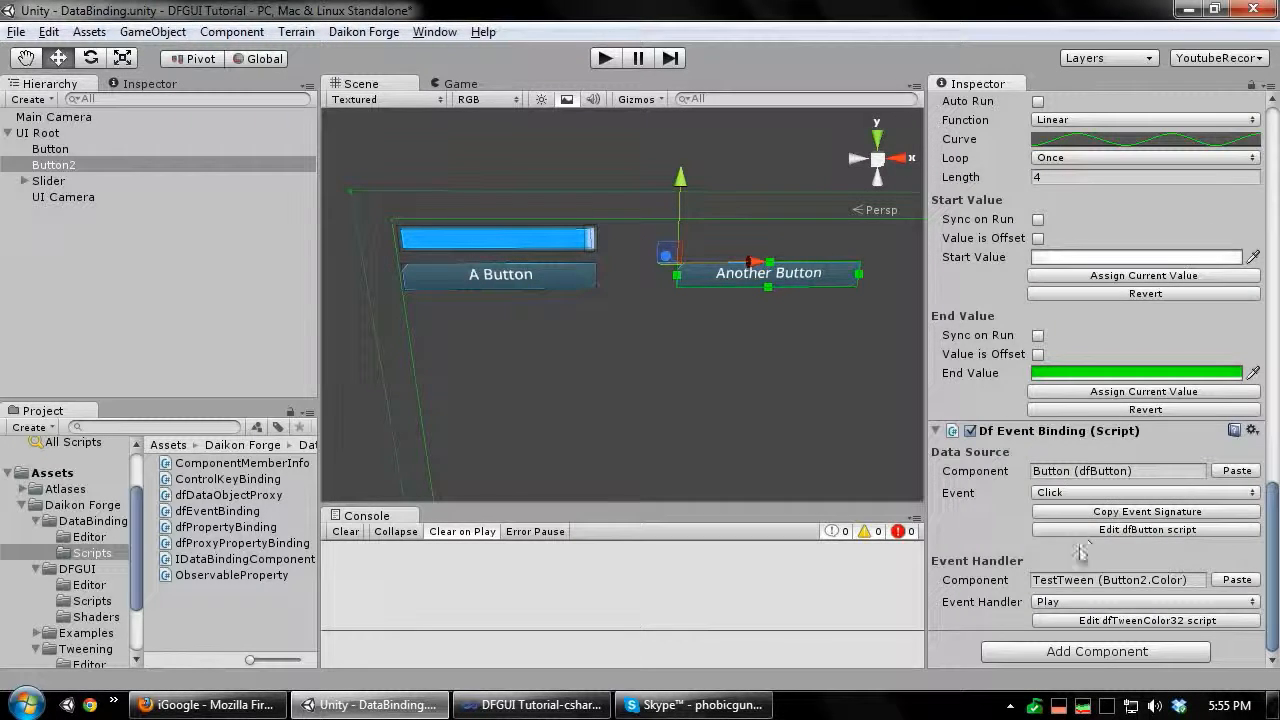
{"action": "left_click", "coordinate": [790, 164]}
Step: Run the scene, trigger "A Button" to test the colour tween on the other button, and stop the run
{"action": "key", "text": "ctrl+p"}
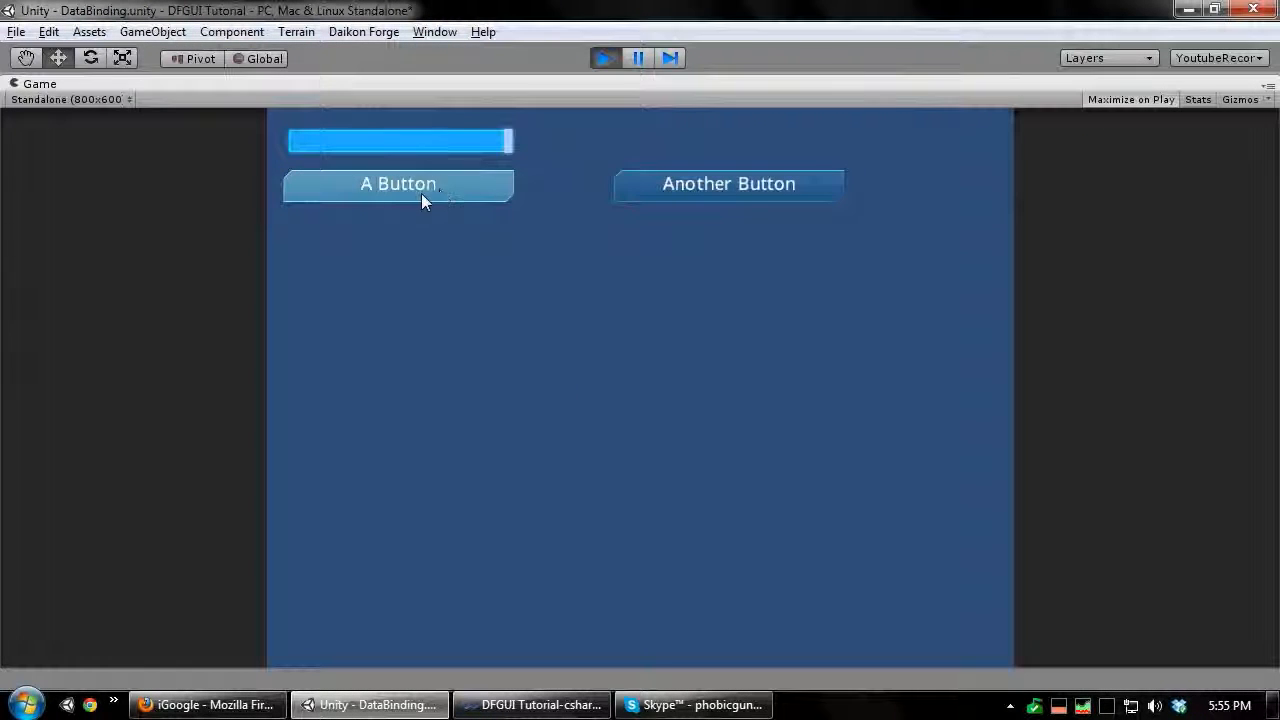
{"action": "left_click", "coordinate": [421, 193]}
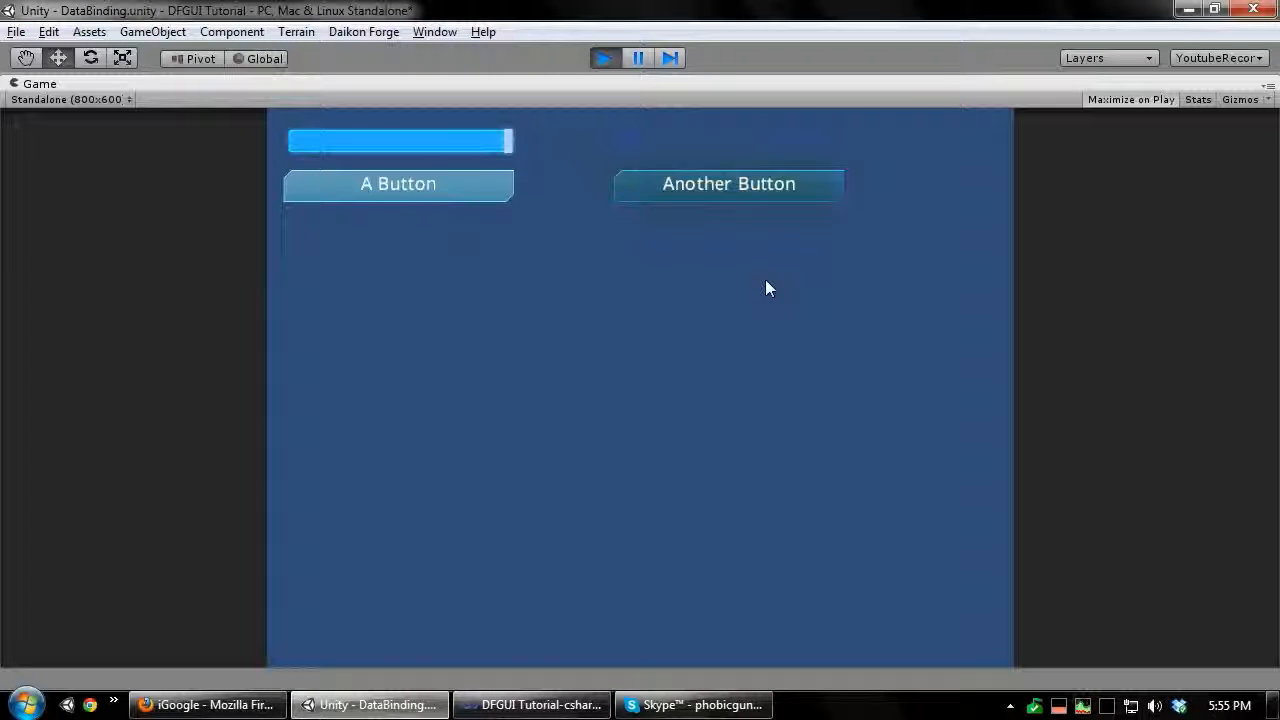
{"action": "left_click", "coordinate": [604, 58]}
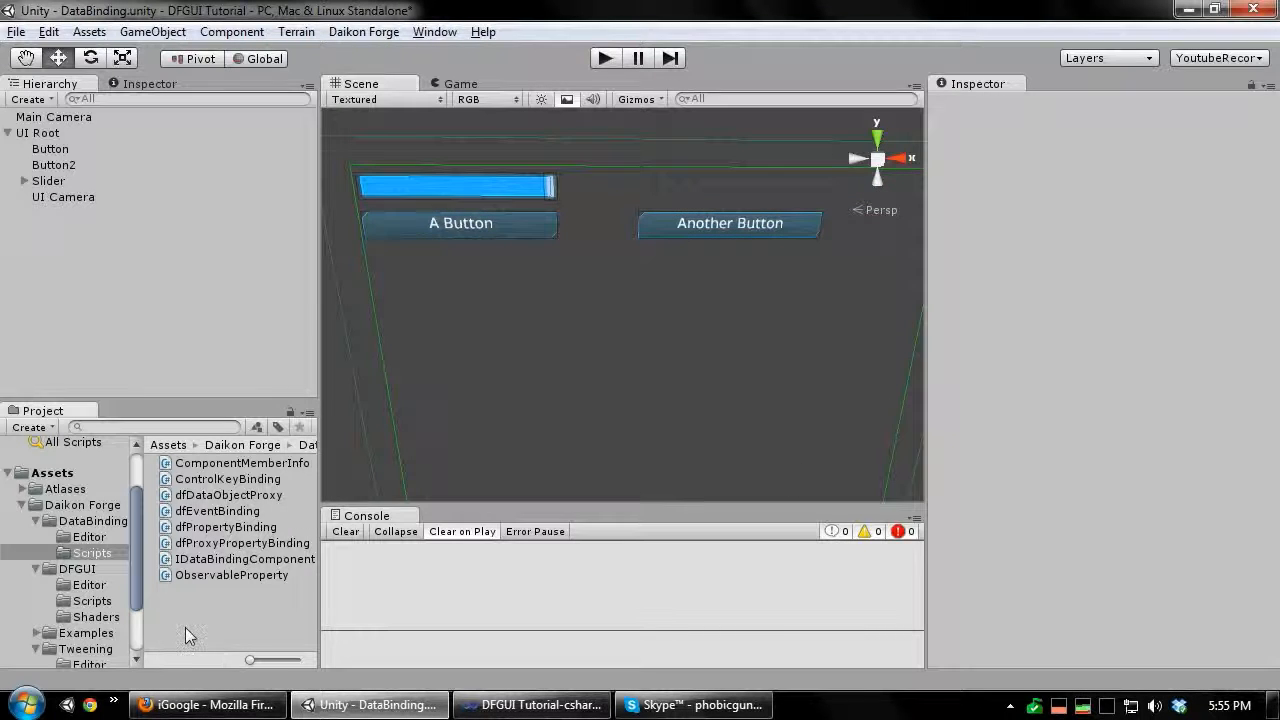
Step: Open the DataBindingDemo script from Assets > Scripts in Visual Studio and reload the externally modified solution
{"action": "scroll", "coordinate": [95, 600], "scroll_direction": "down", "scroll_amount": 3}
{"action": "left_click", "coordinate": [92, 597]}
{"action": "left_click", "coordinate": [66, 660]}
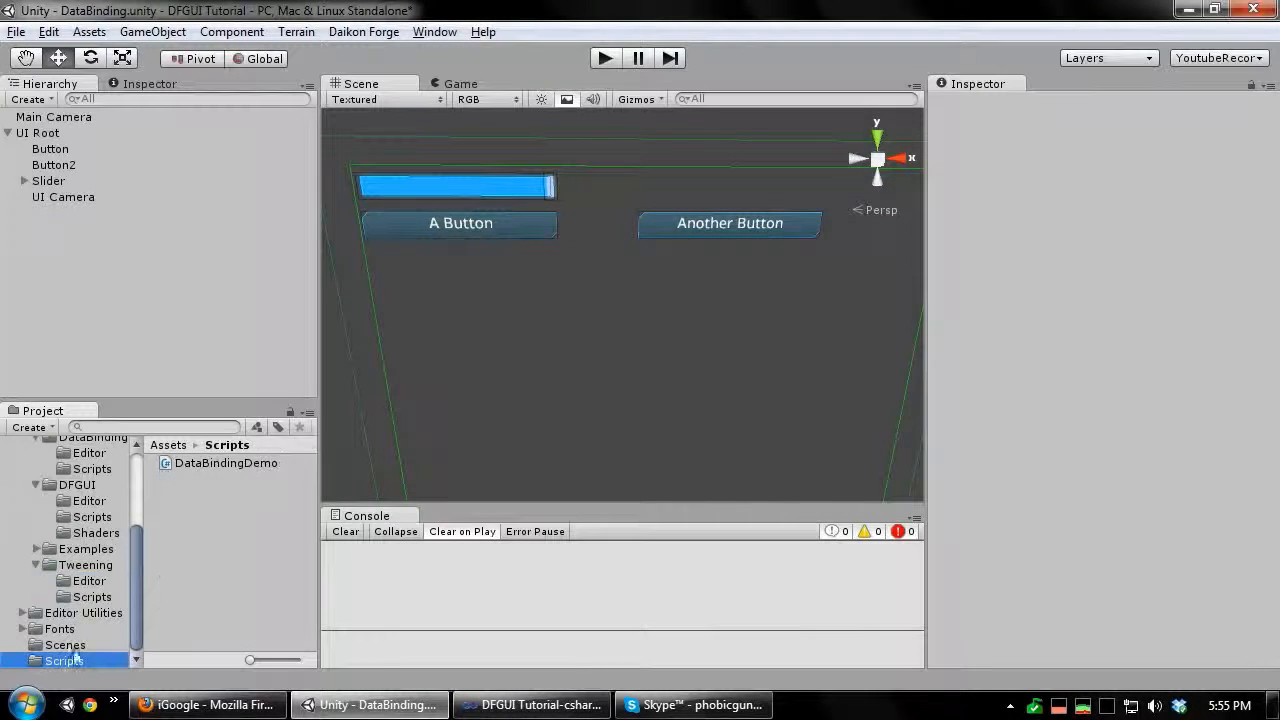
{"action": "left_click", "coordinate": [223, 474]}
{"action": "double_click", "coordinate": [223, 474]}
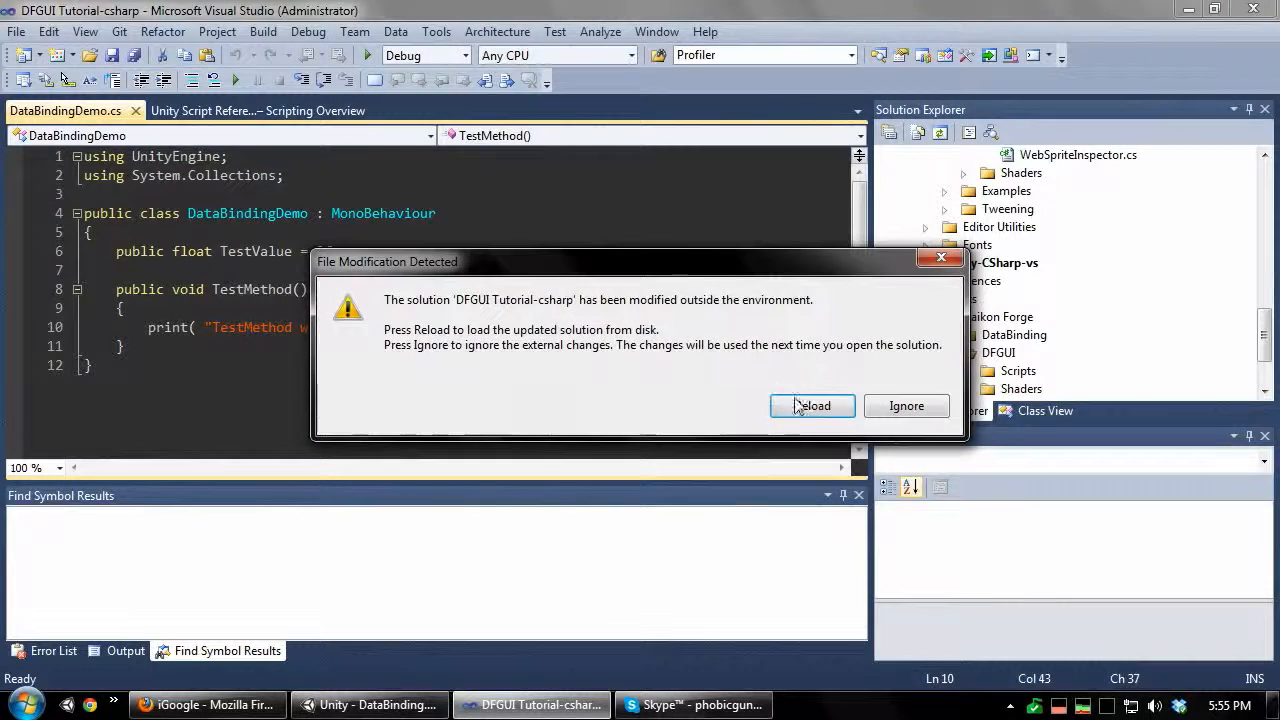
{"action": "left_click", "coordinate": [803, 404]}
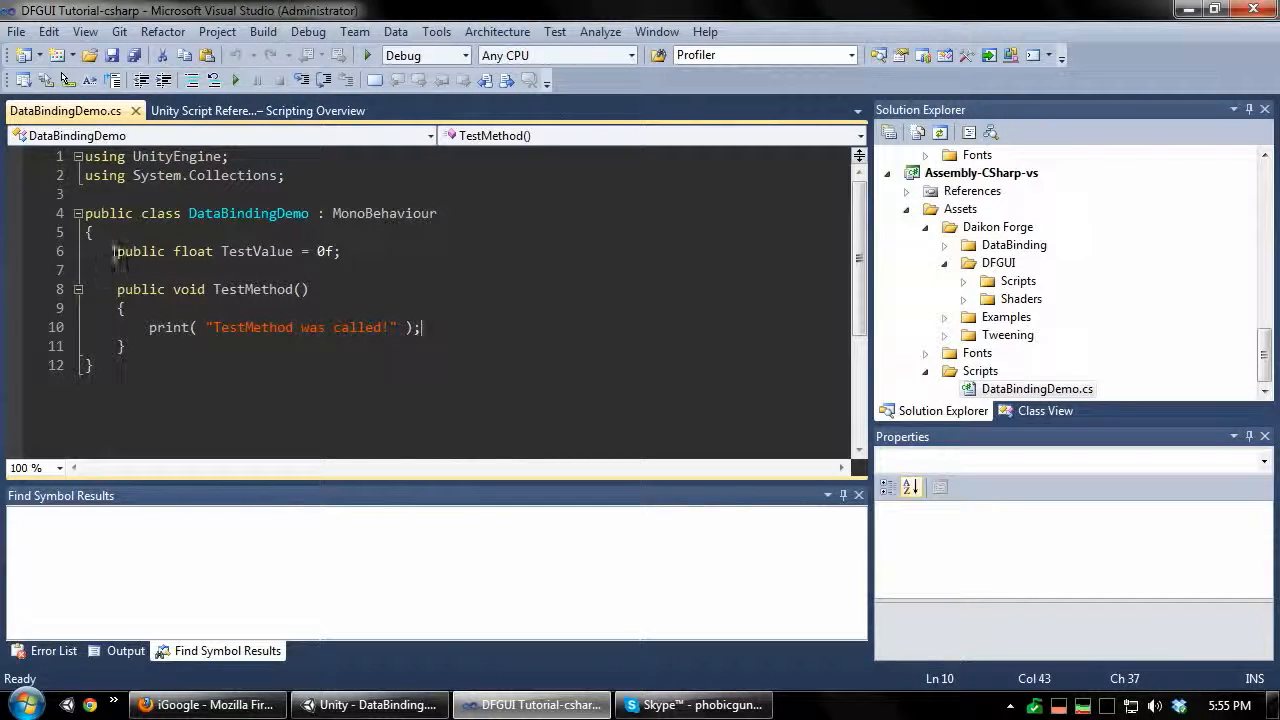
Step: Examine the TestValue field and the TestMethod function in the DataBindingDemo script, and return to Unity
{"action": "left_click_drag", "start_coordinate": [114, 254], "coordinate": [440, 245]}
{"action": "left_click", "coordinate": [354, 260]}
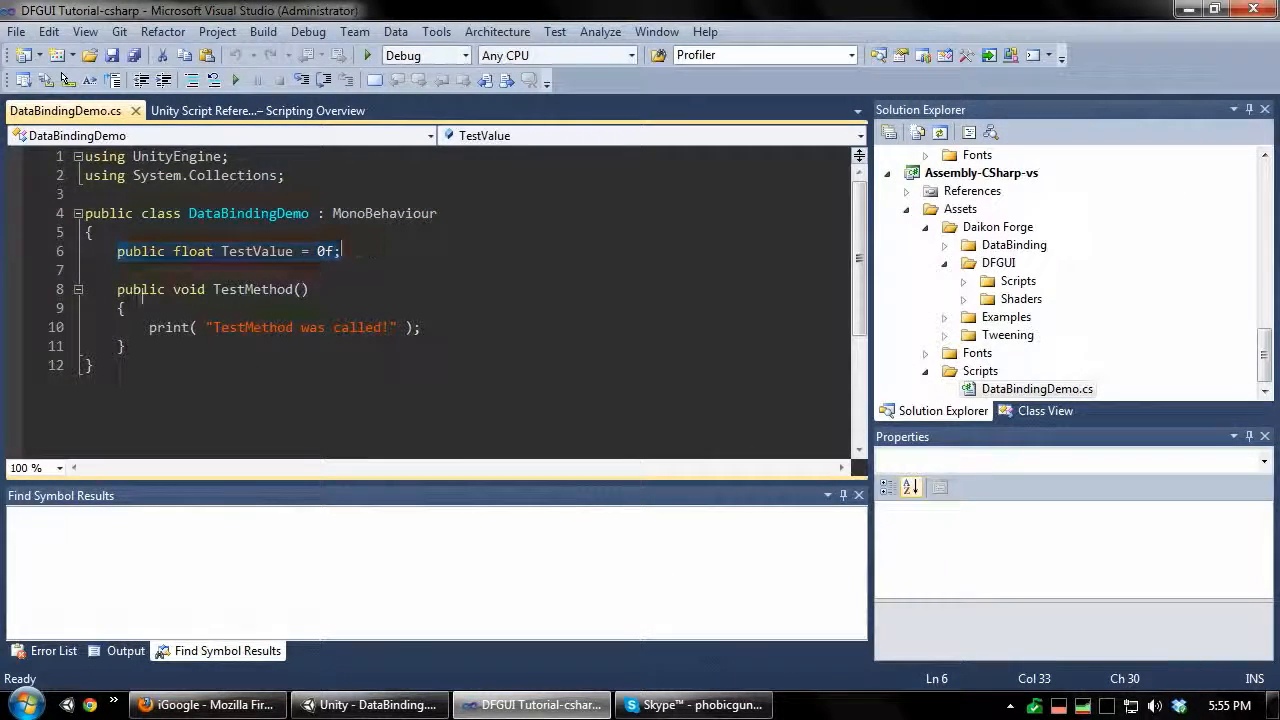
{"action": "left_click_drag", "start_coordinate": [117, 289], "coordinate": [164, 344]}
{"action": "left_click", "coordinate": [211, 358]}
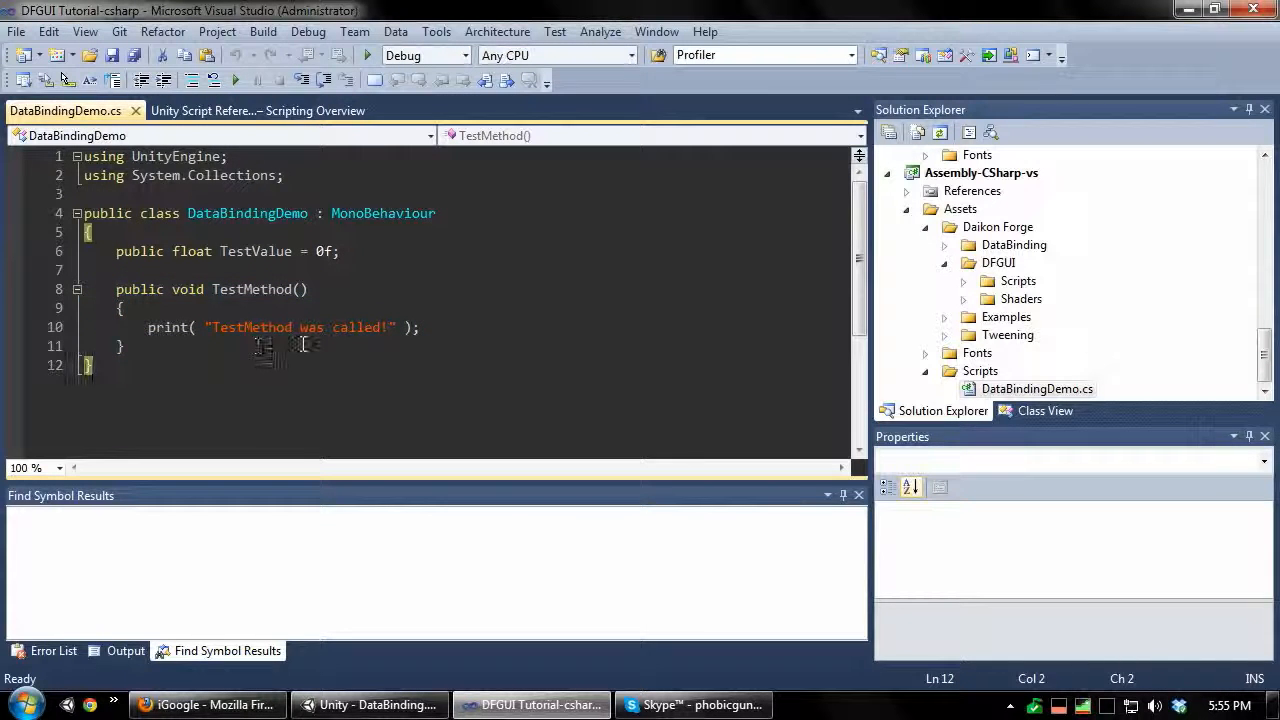
{"action": "left_click", "coordinate": [467, 326]}
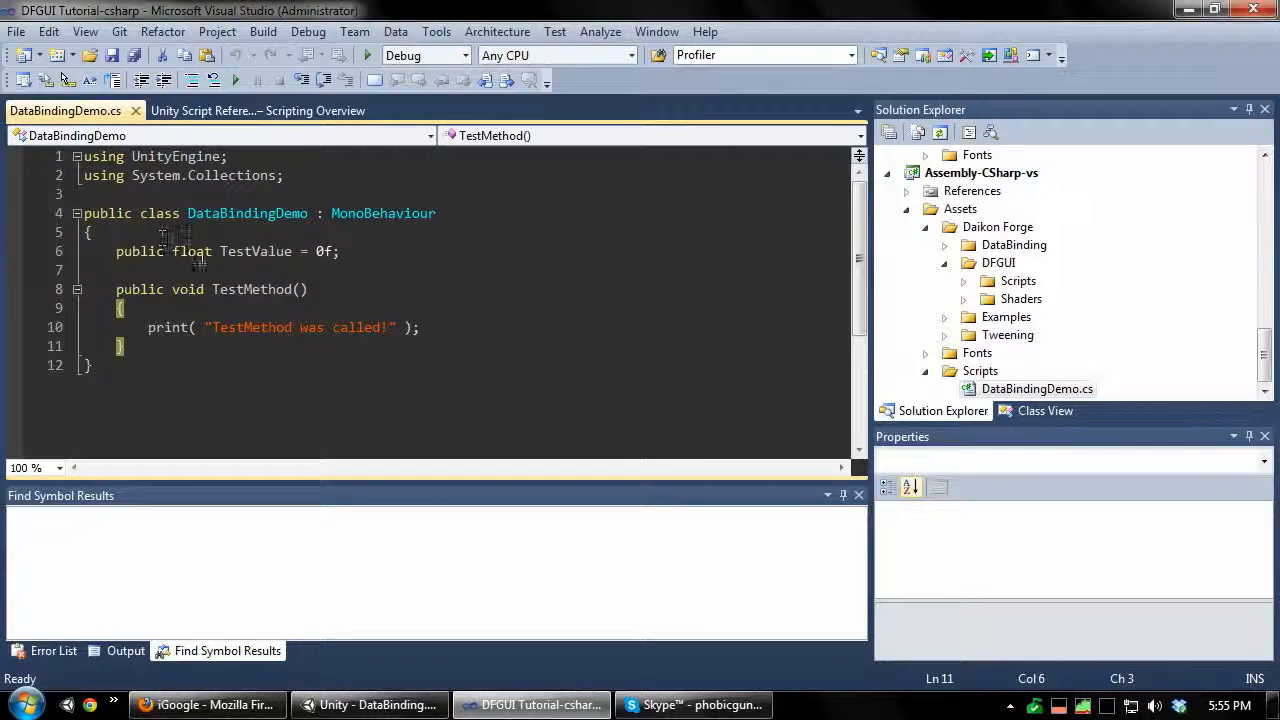
{"action": "left_click_drag", "start_coordinate": [164, 251], "coordinate": [372, 262]}
{"action": "left_click", "coordinate": [204, 366]}
{"action": "key", "text": "alt+Tab"}
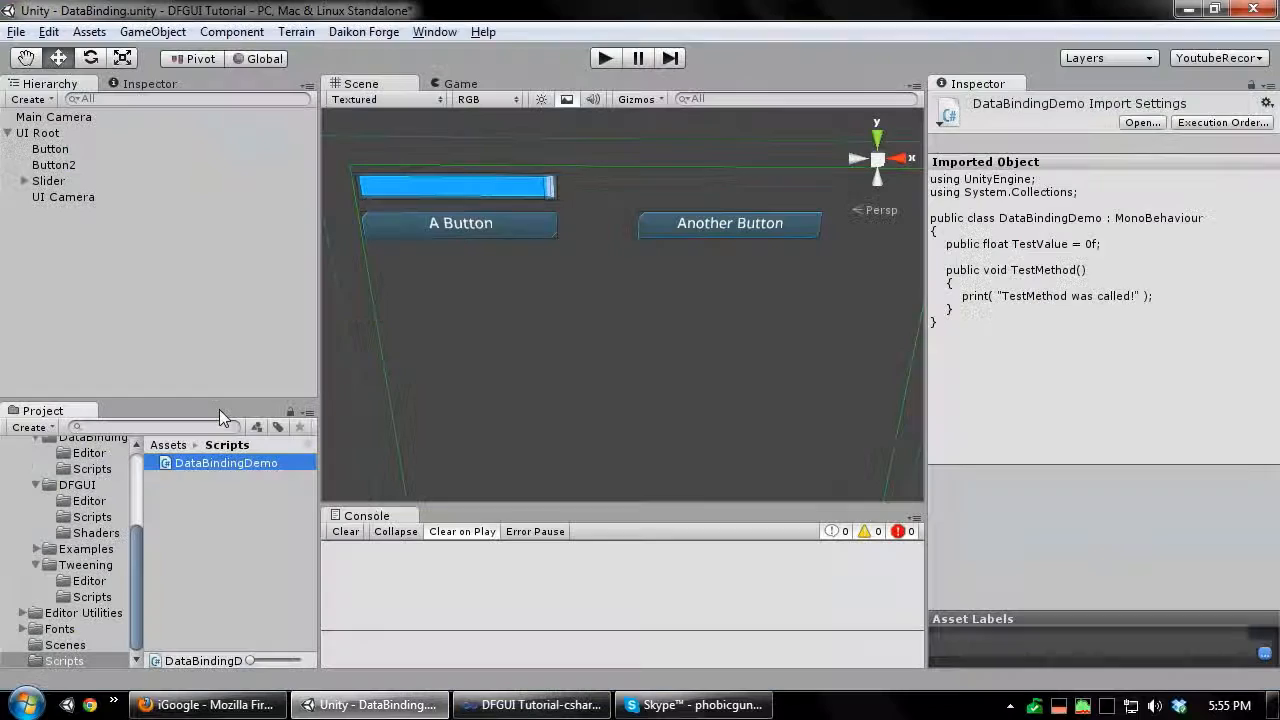
Step: Collapse the existing components of the first Button and attach the DataBindingDemo script to it
{"action": "left_click", "coordinate": [165, 305]}
{"action": "left_click", "coordinate": [54, 165]}
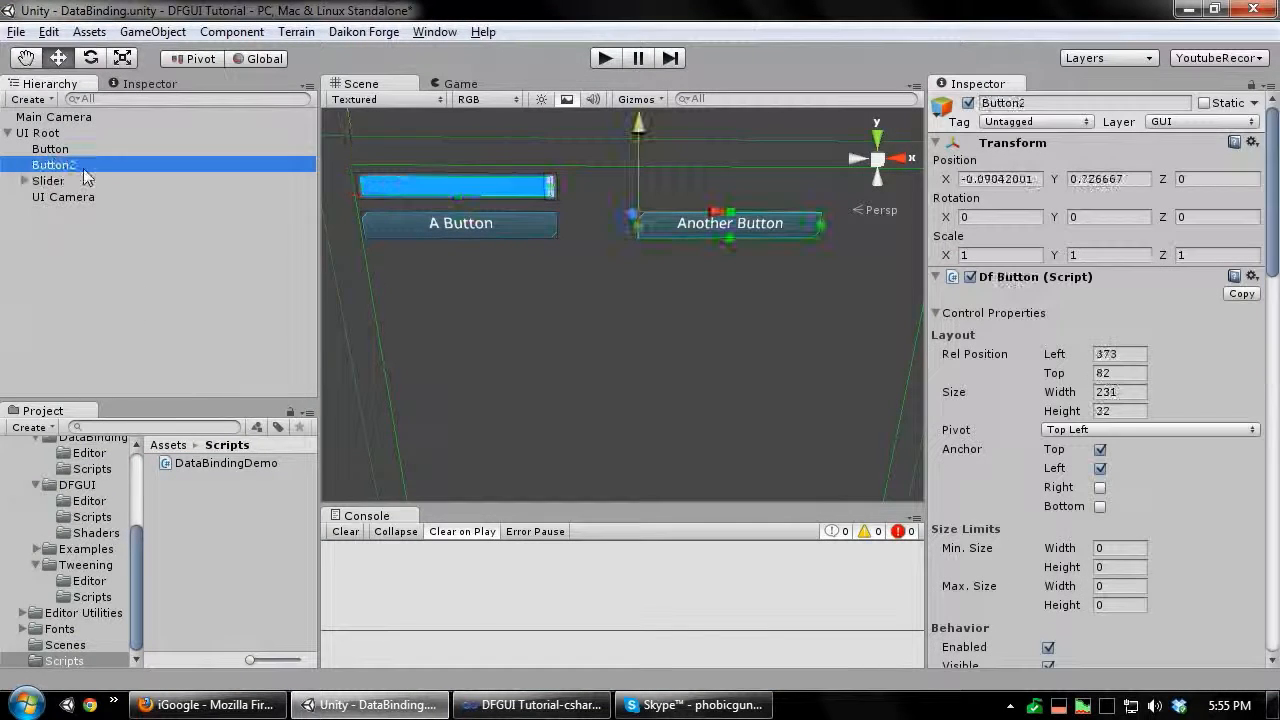
{"action": "left_click", "coordinate": [116, 152]}
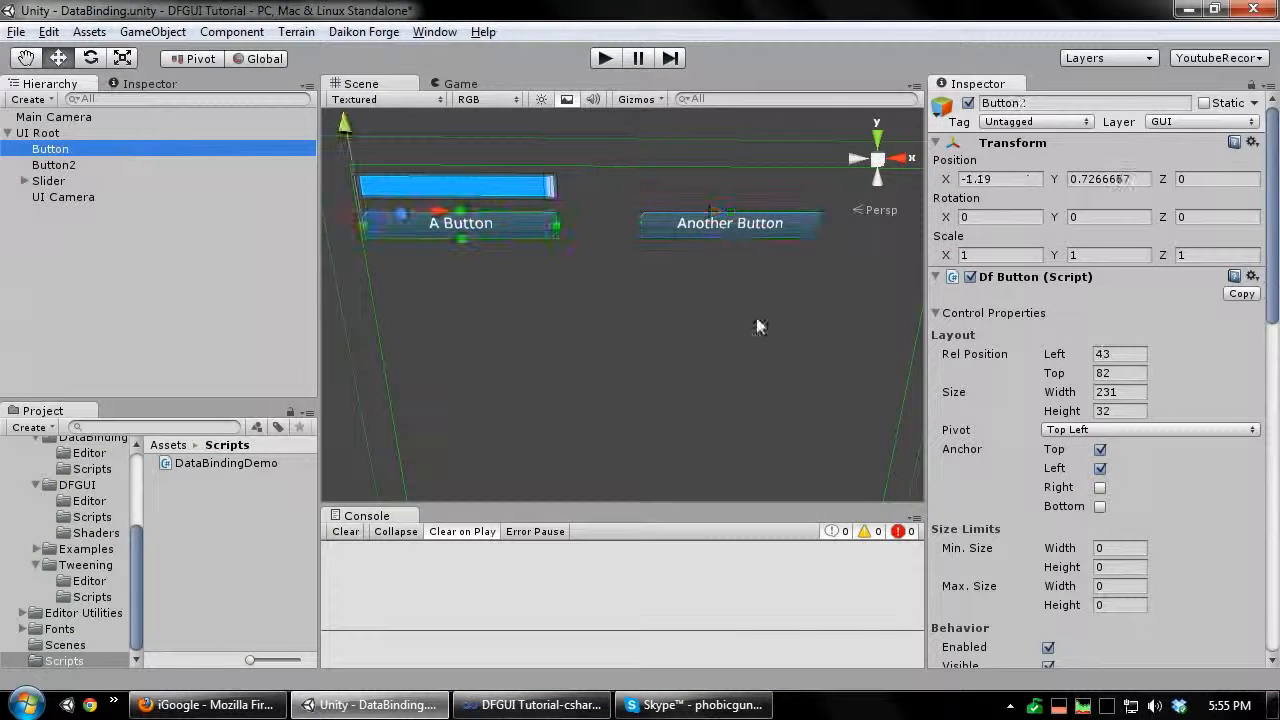
{"action": "scroll", "coordinate": [1100, 380], "scroll_direction": "down", "scroll_amount": 10}
{"action": "scroll", "coordinate": [1192, 544], "scroll_direction": "down", "scroll_amount": 10}
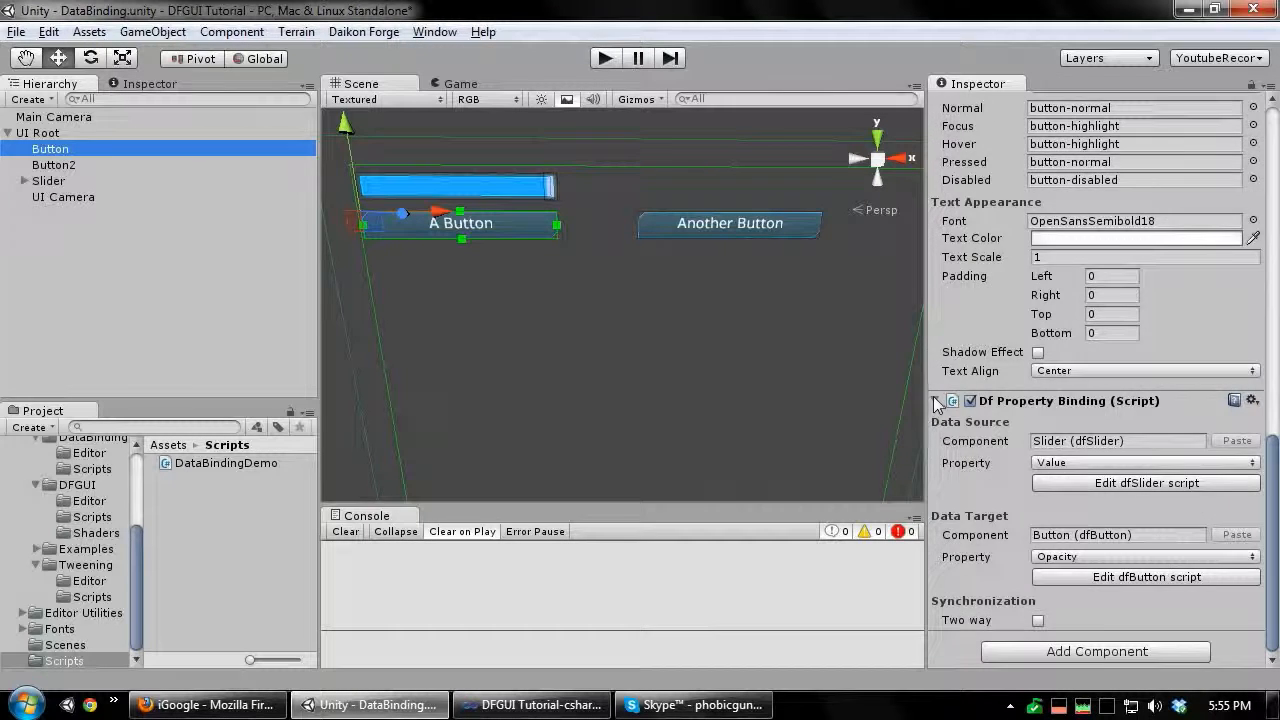
{"action": "scroll", "coordinate": [943, 366], "scroll_direction": "up", "scroll_amount": 8}
{"action": "left_click", "coordinate": [937, 325]}
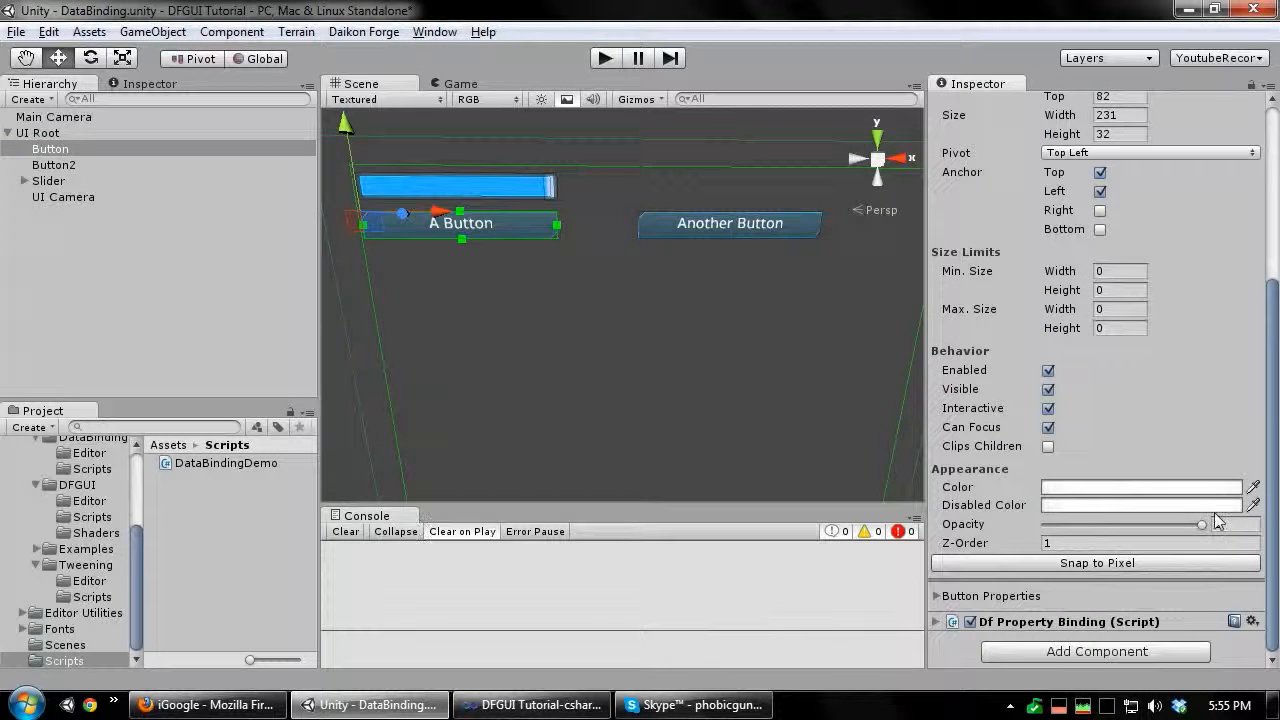
{"action": "scroll", "coordinate": [980, 230], "scroll_direction": "up", "scroll_amount": 10}
{"action": "left_click", "coordinate": [937, 276]}
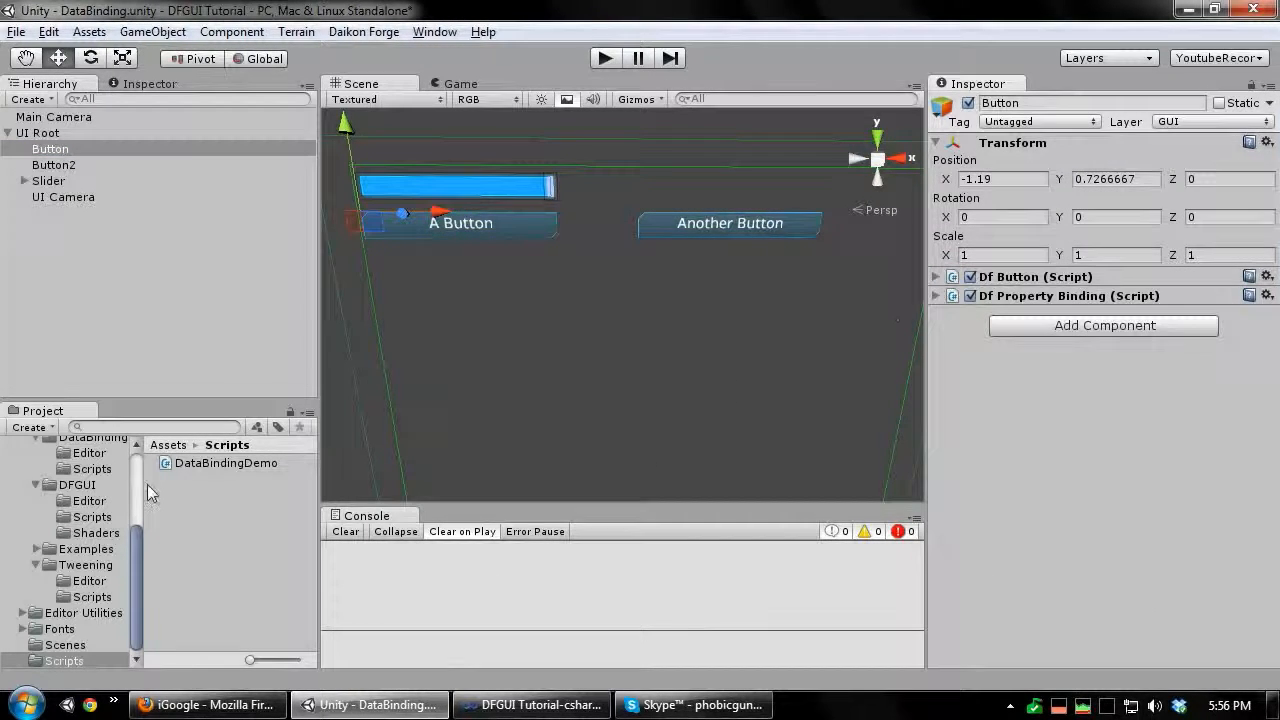
{"action": "left_click_drag", "start_coordinate": [210, 463], "coordinate": [960, 455]}
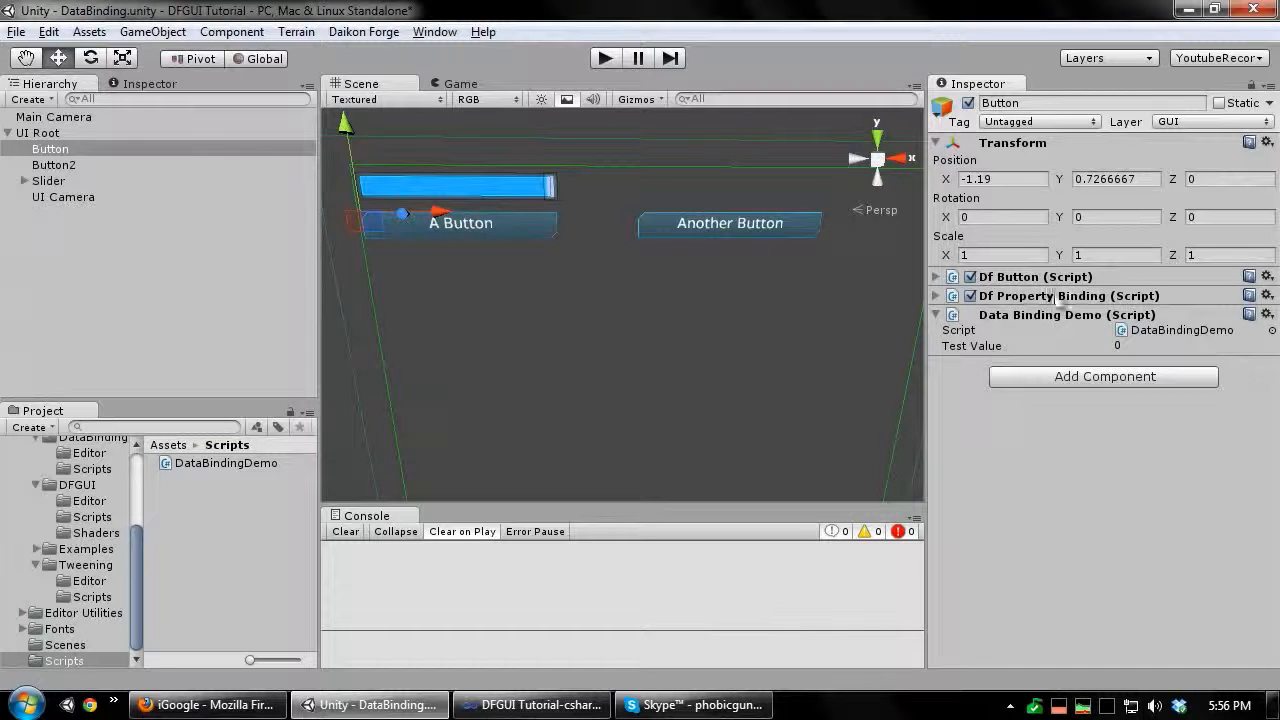
Step: Set Test Value to 1 in the Button's Data Binding Demo component
{"action": "left_click", "coordinate": [1173, 346]}
{"action": "type", "text": "1"}
{"action": "key", "text": "Return"}
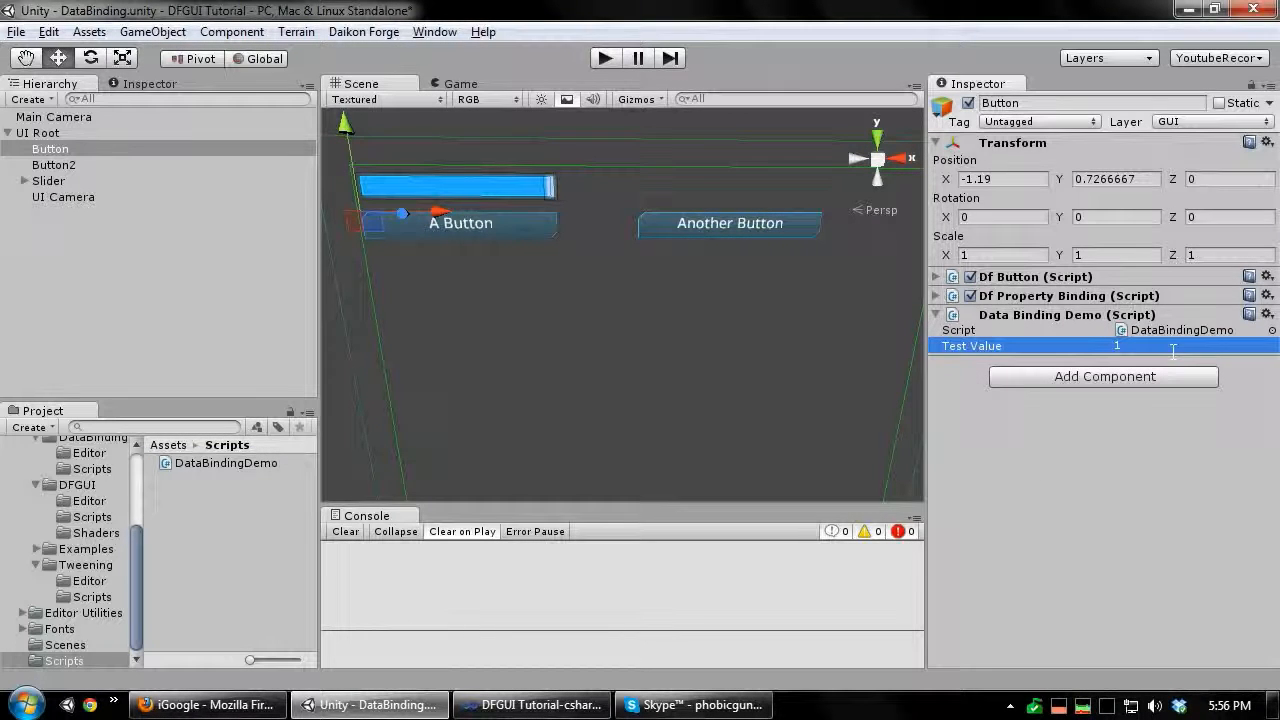
{"action": "left_click", "coordinate": [1148, 433]}
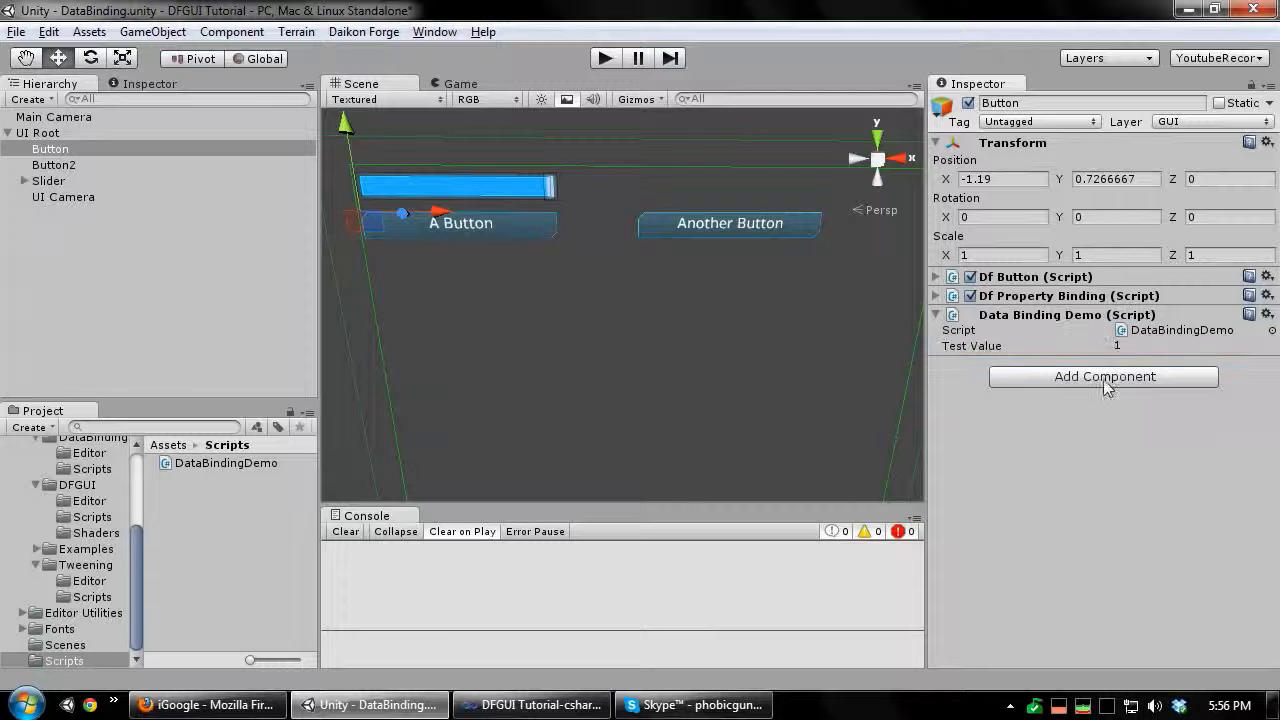
Step: Add a second Property Binding component to the first Button and expand its settings
{"action": "left_click", "coordinate": [1105, 378]}
{"action": "type", "text": "prop"}
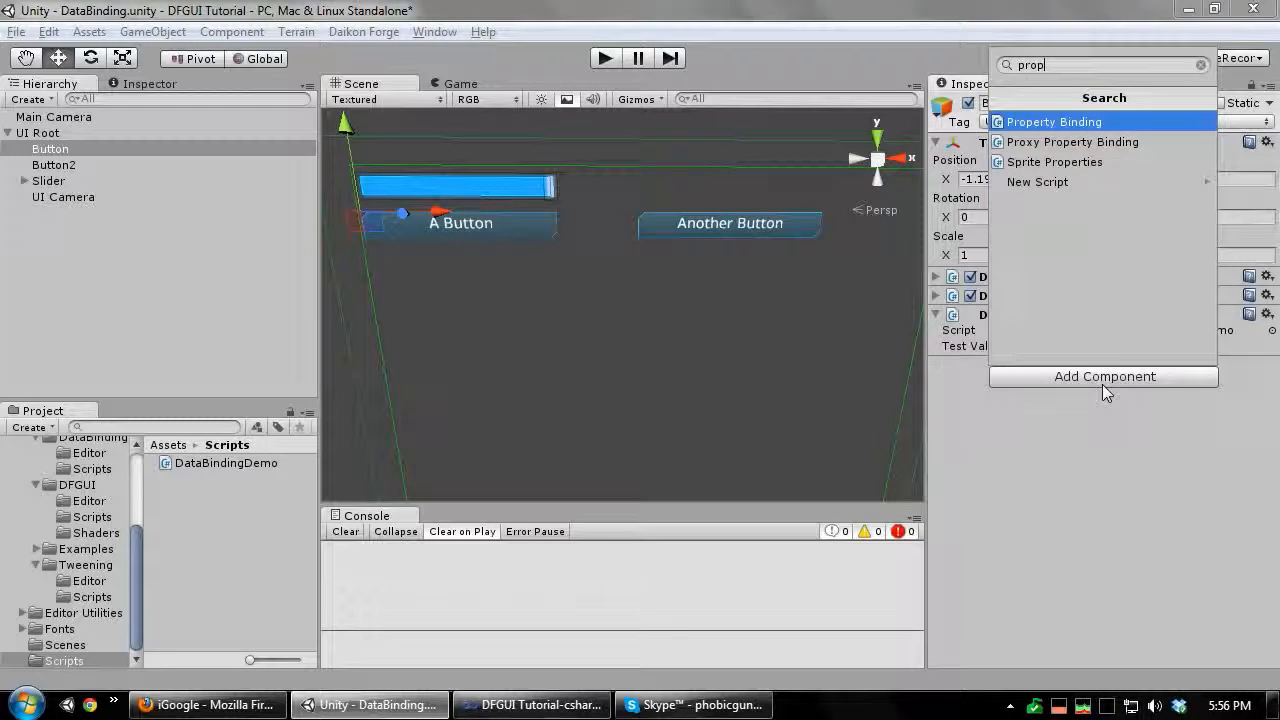
{"action": "key", "text": "Return"}
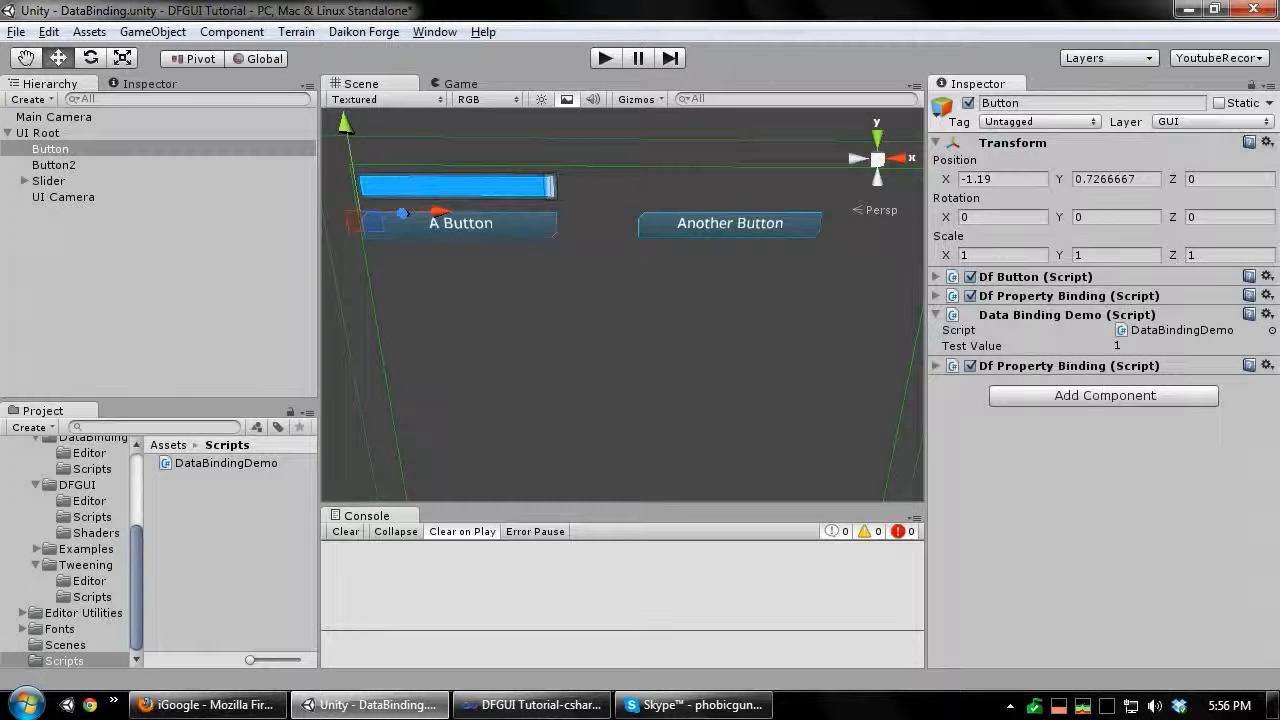
{"action": "left_click", "coordinate": [936, 366]}
Step: Set the second property binding's data source to the Slider's dfSlider component and its data target to the Button's DataBindingDemo component
{"action": "left_click", "coordinate": [48, 181]}
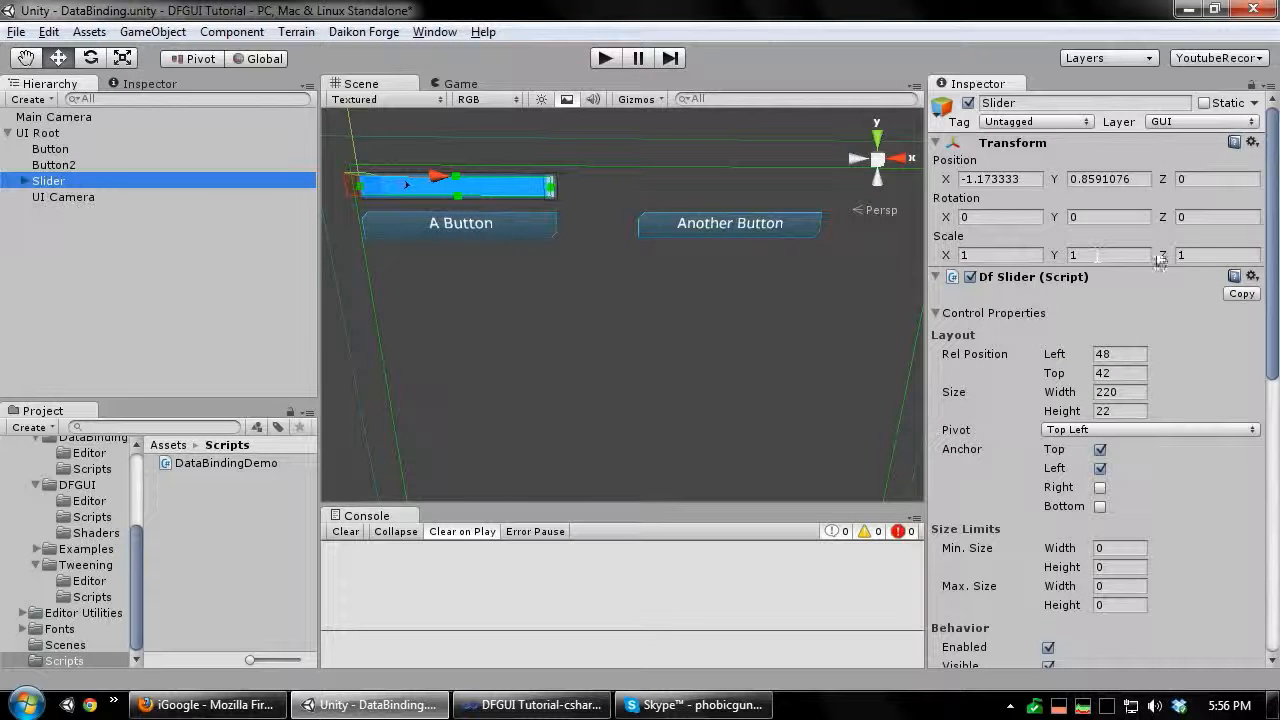
{"action": "left_click", "coordinate": [88, 150]}
{"action": "scroll", "coordinate": [1218, 468], "scroll_direction": "down", "scroll_amount": 2}
{"action": "left_click", "coordinate": [1235, 575]}
{"action": "scroll", "coordinate": [1036, 500], "scroll_direction": "down", "scroll_amount": 2}
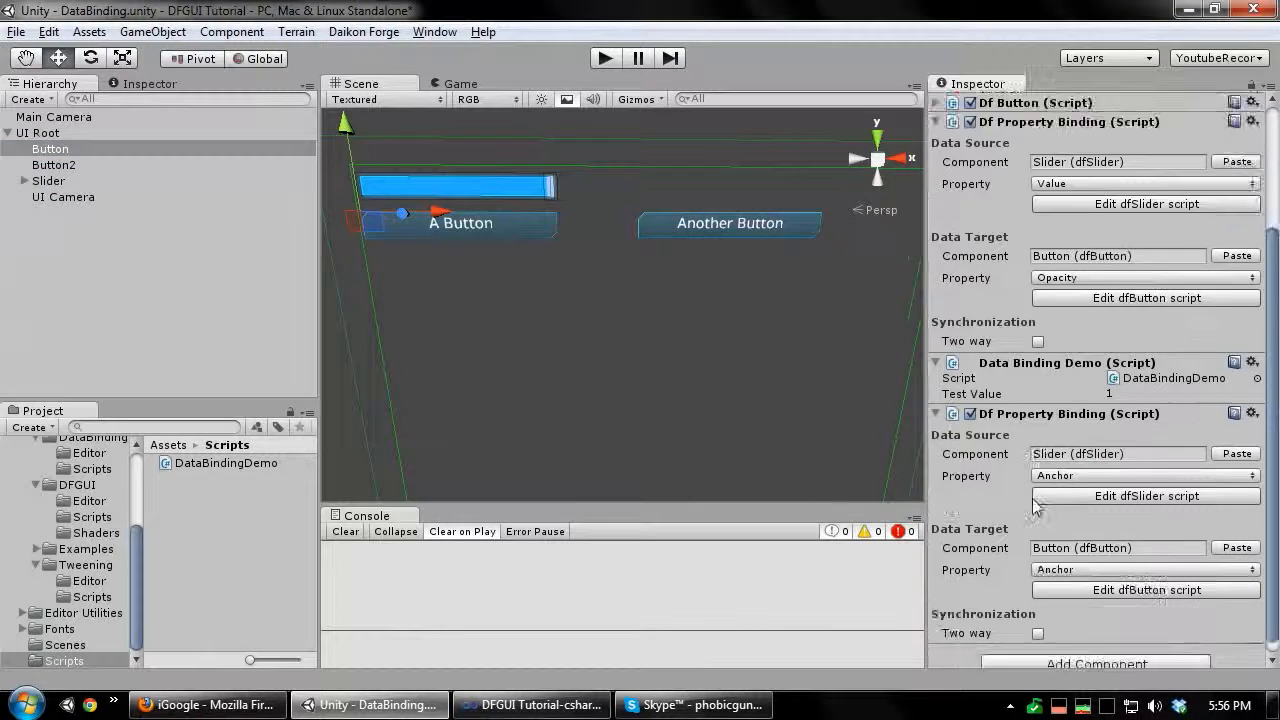
{"action": "scroll", "coordinate": [1036, 505], "scroll_direction": "down", "scroll_amount": 1}
{"action": "left_click_drag", "start_coordinate": [1044, 355], "coordinate": [1095, 537]}
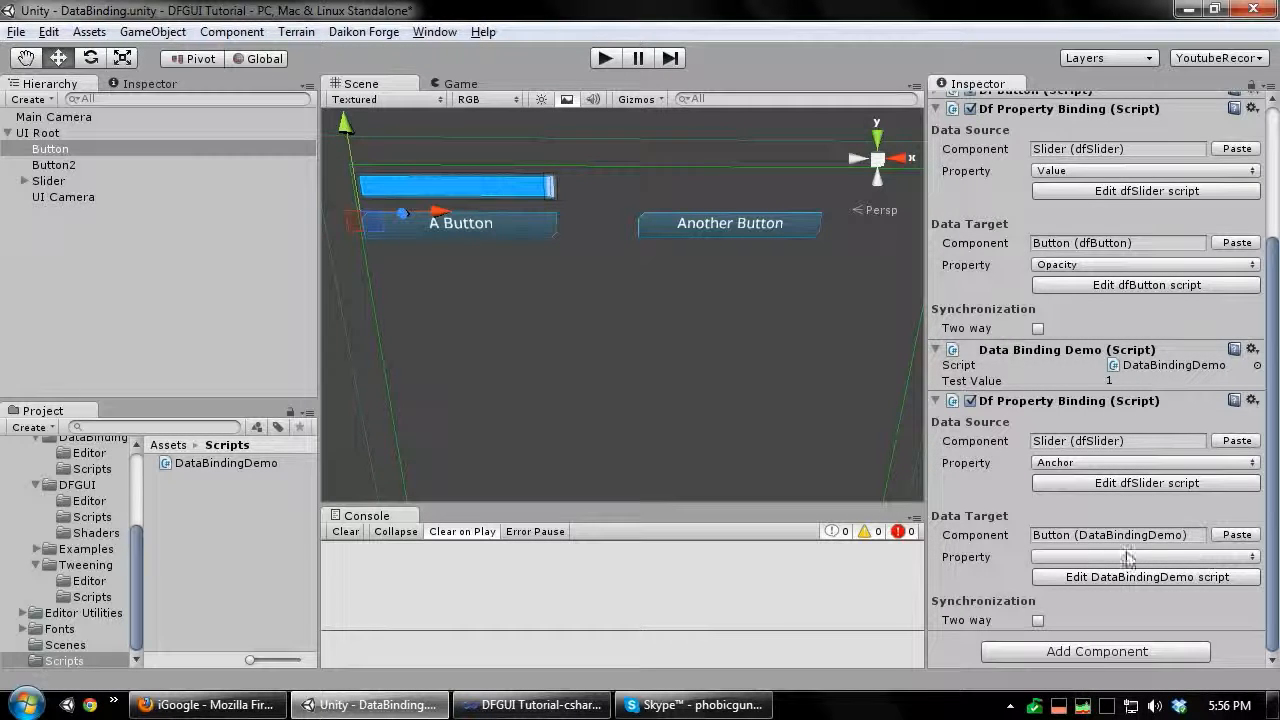
Step: Bind the slider's Value property to TestValue in the second property binding and enable two-way synchronization
{"action": "left_click", "coordinate": [1068, 464]}
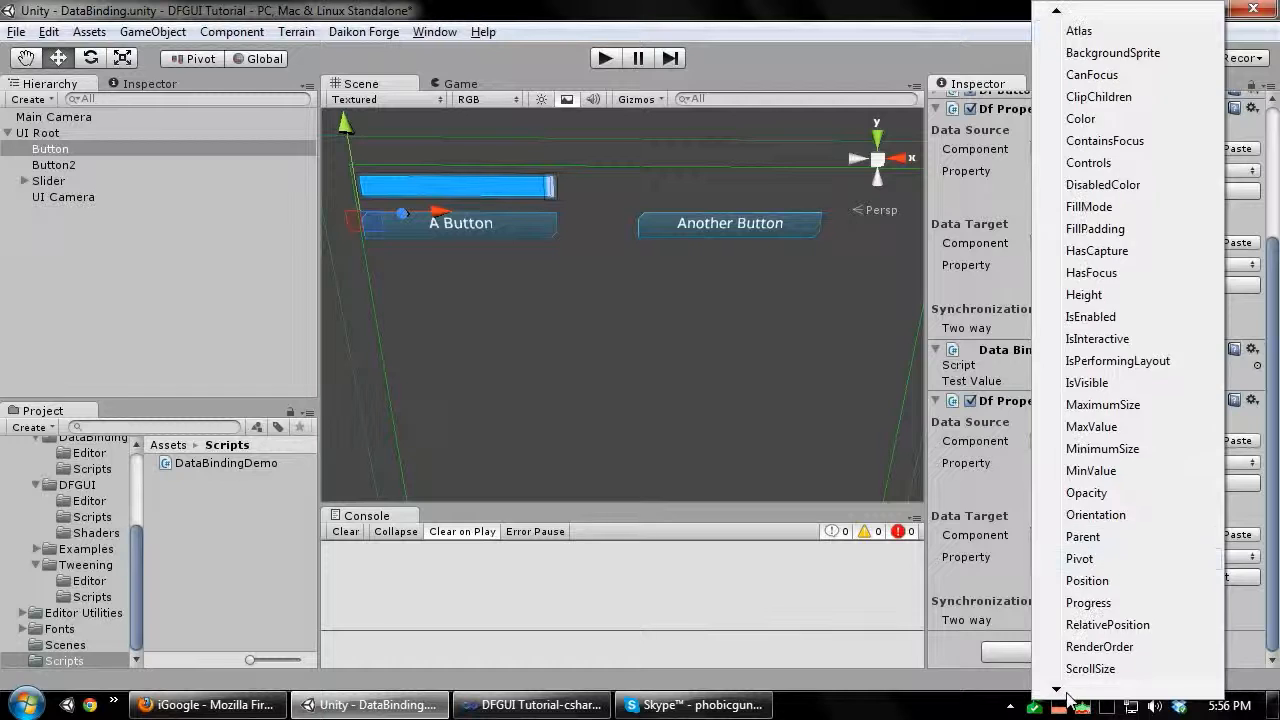
{"action": "left_click", "coordinate": [1080, 660]}
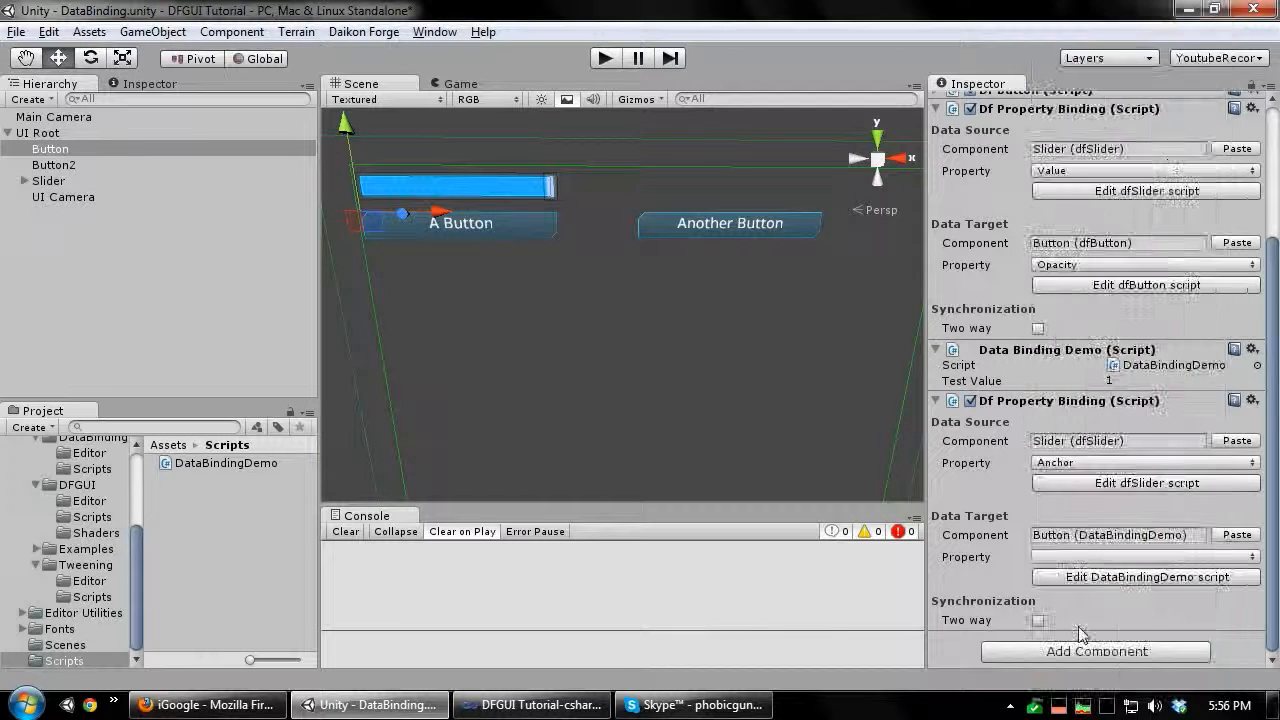
{"action": "left_click", "coordinate": [1068, 557]}
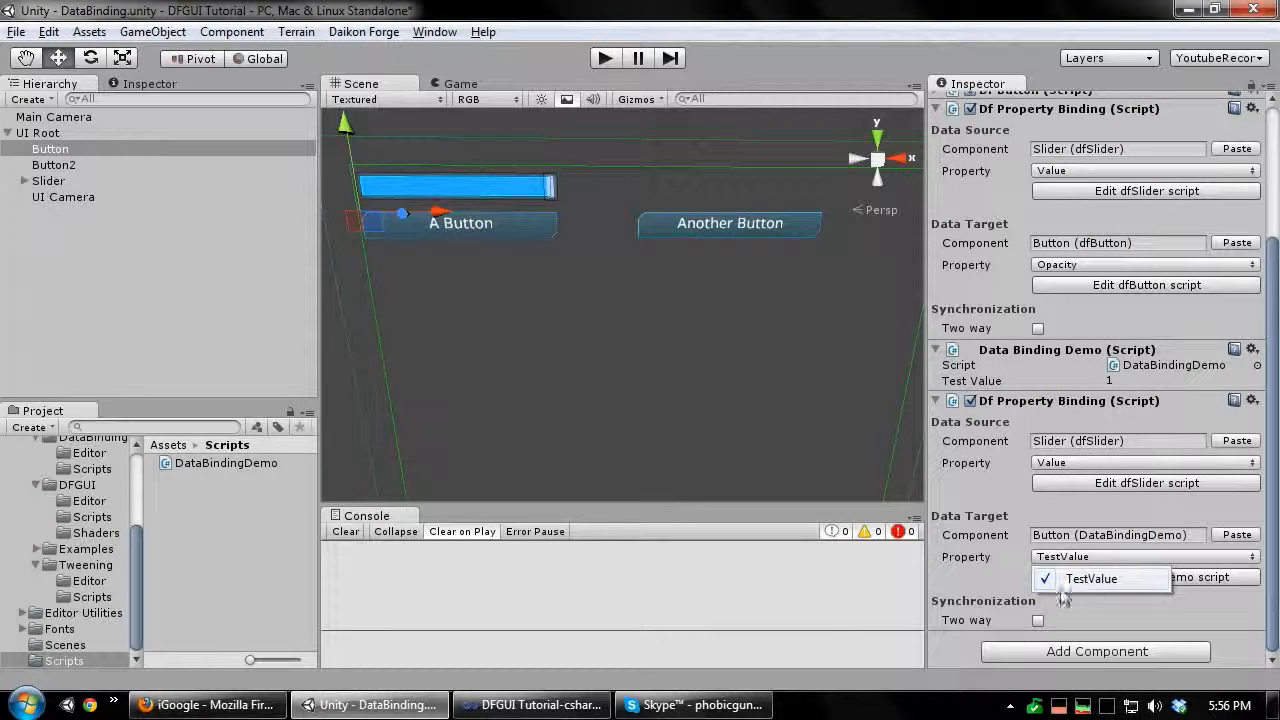
{"action": "left_click", "coordinate": [1122, 579]}
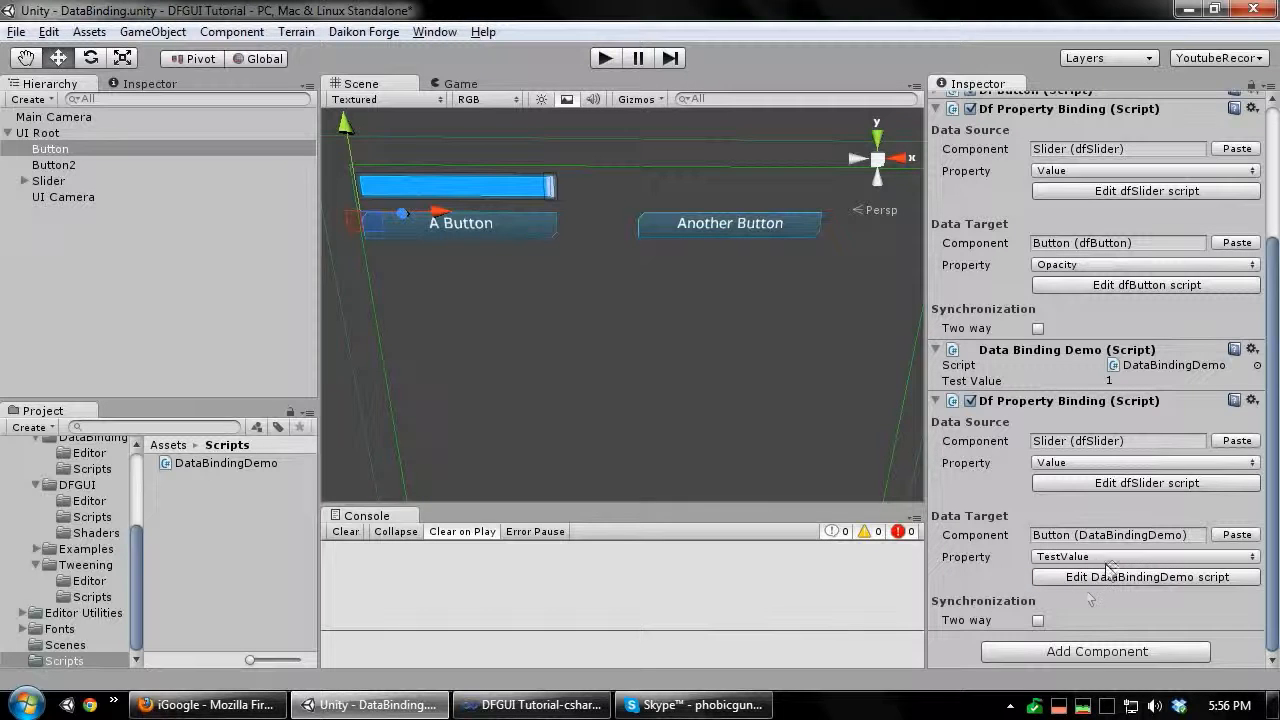
{"action": "left_click", "coordinate": [1038, 621]}
Step: Run the scene, restore the maximized Game view to the normal layout, and select the first Button
{"action": "scroll", "coordinate": [643, 292], "scroll_direction": "down", "scroll_amount": 3}
{"action": "left_click", "coordinate": [621, 184]}
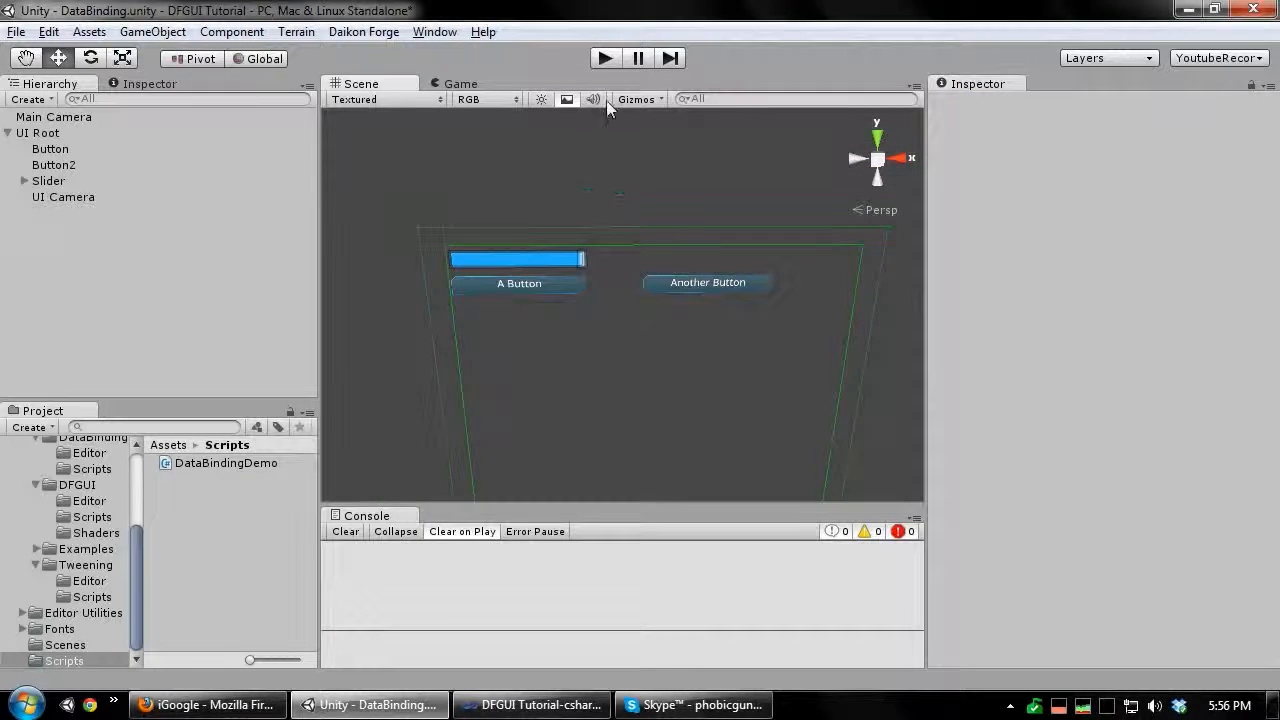
{"action": "left_click", "coordinate": [606, 60]}
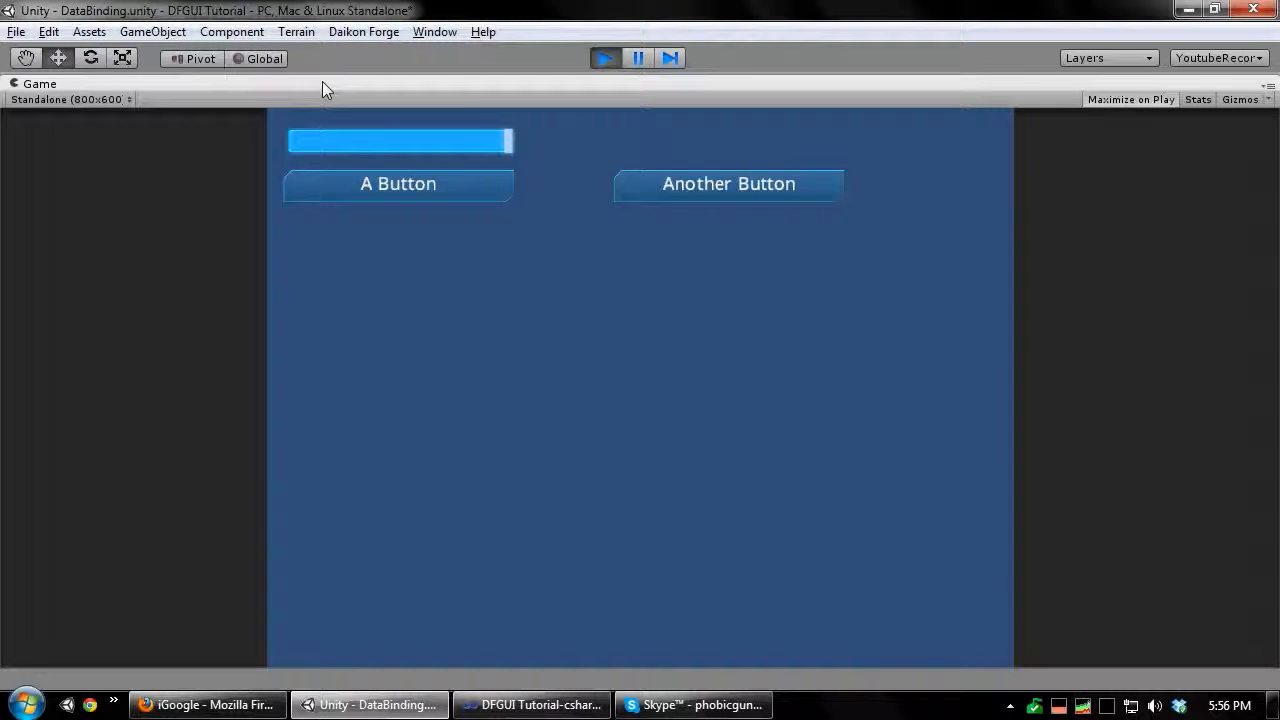
{"action": "right_click", "coordinate": [322, 81]}
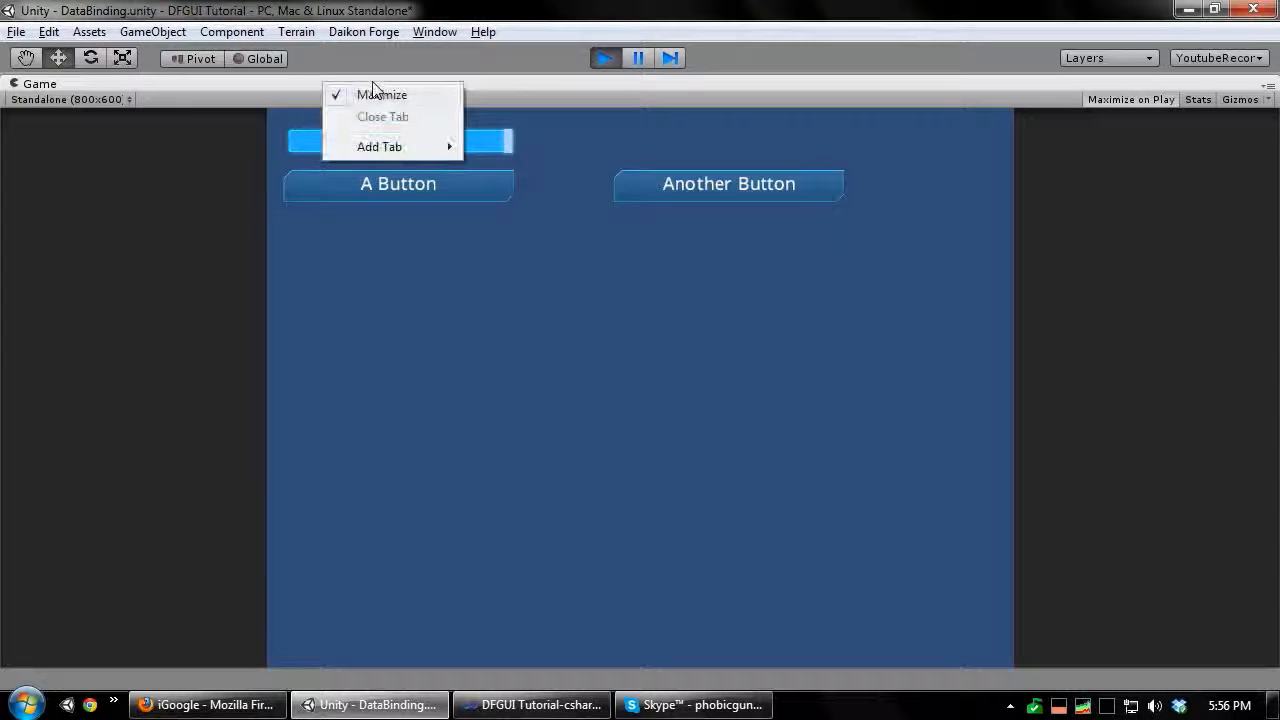
{"action": "left_click", "coordinate": [384, 92]}
{"action": "left_click", "coordinate": [75, 148]}
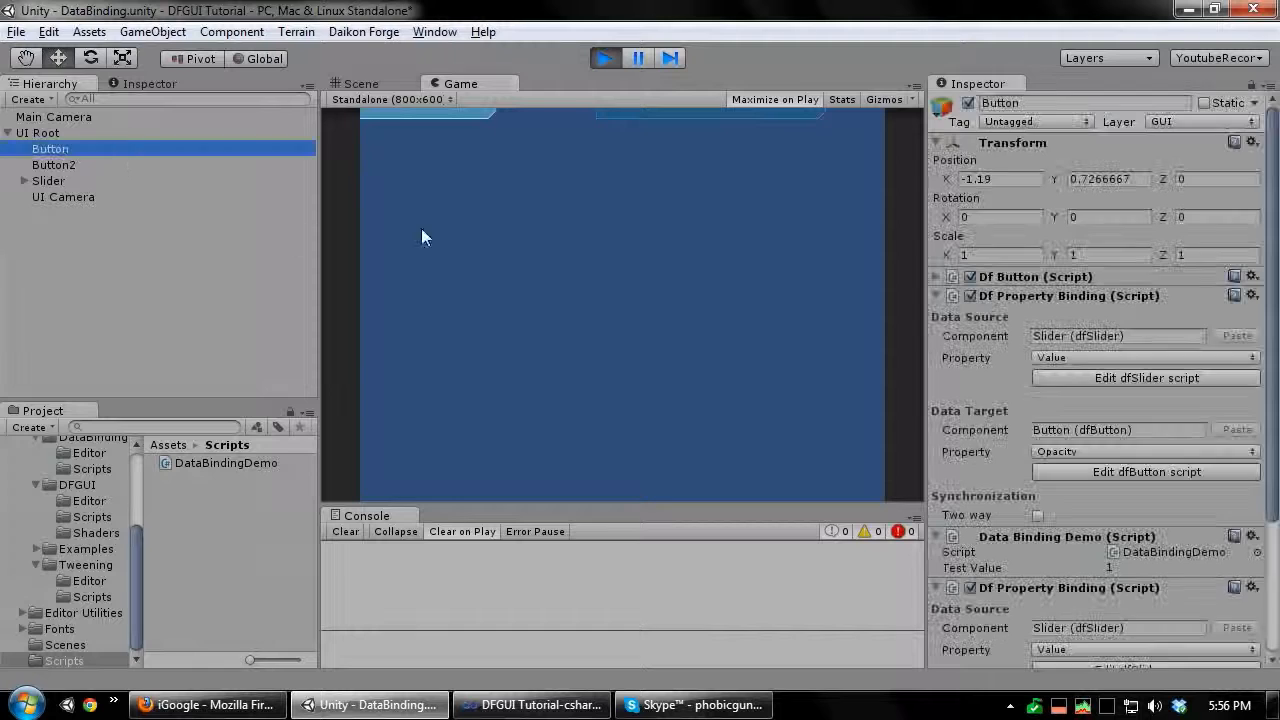
Step: Frame the first Button in the Scene view and lower its Test Value to about 0.46 to test the two-way binding
{"action": "left_click", "coordinate": [361, 83]}
{"action": "key", "text": "f"}
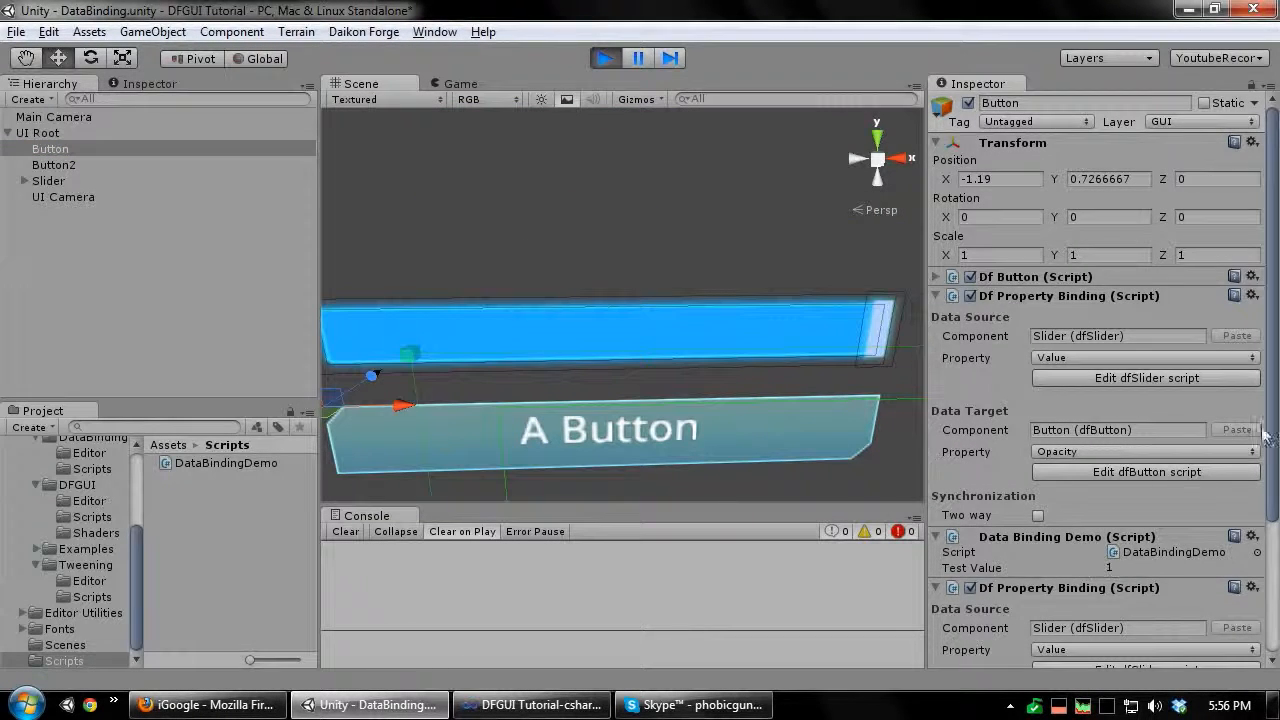
{"action": "scroll", "coordinate": [995, 385], "scroll_direction": "down", "scroll_amount": 5}
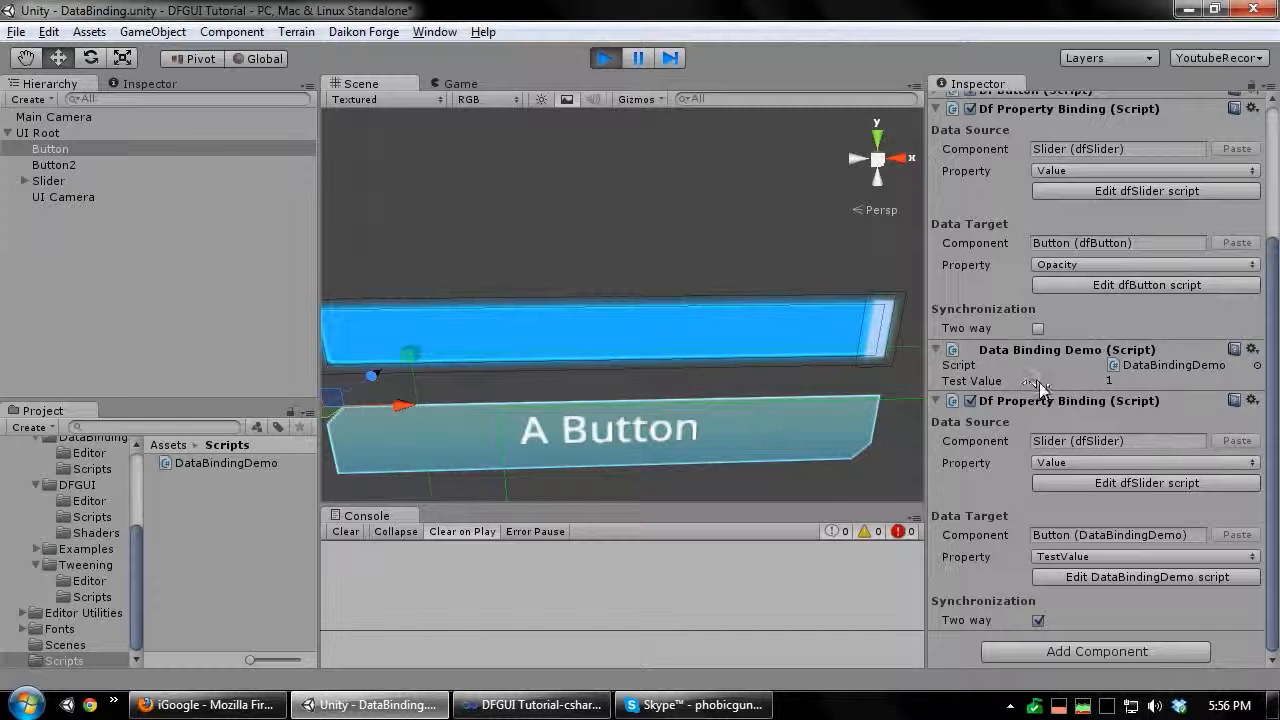
{"action": "mouse_move", "coordinate": [1063, 383]}
{"action": "left_mouse_down"}
{"action": "mouse_move", "coordinate": [995, 392]}
{"action": "mouse_move", "coordinate": [1070, 394]}
{"action": "mouse_move", "coordinate": [1048, 396]}
{"action": "left_mouse_up"}
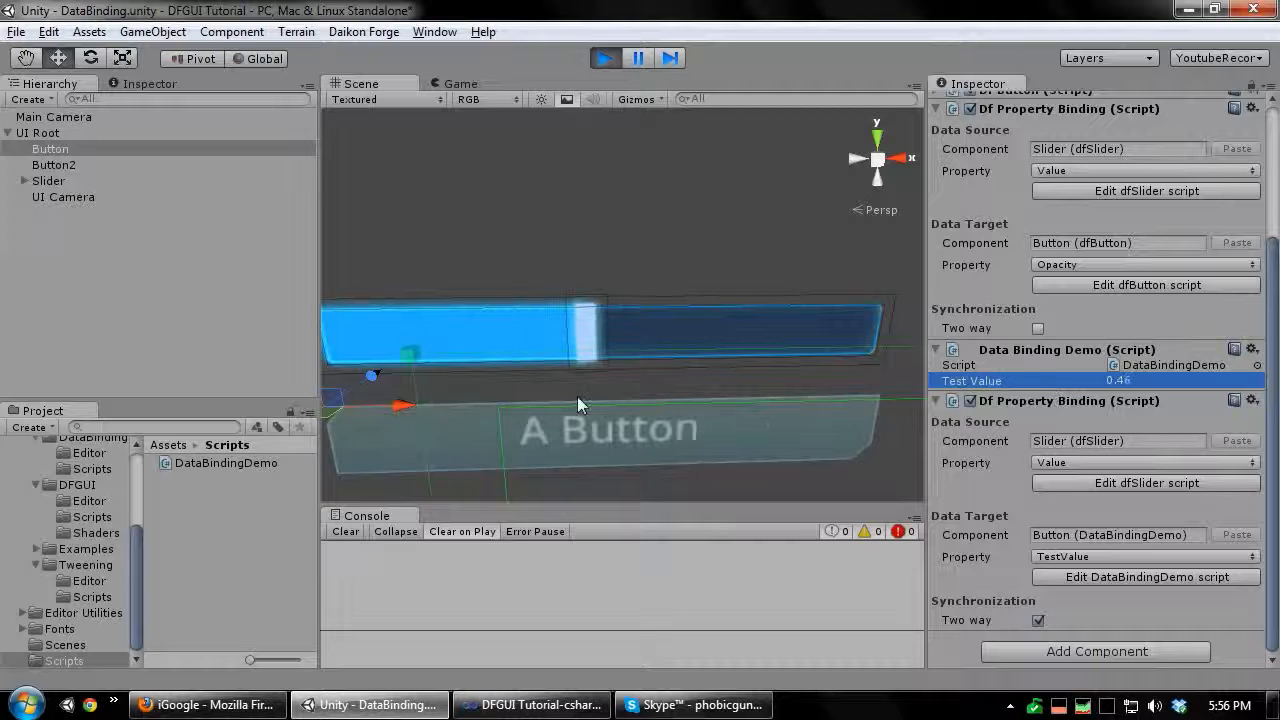
Step: Maximize the Game view and move the running scene's slider to its maximum
{"action": "left_click", "coordinate": [470, 90]}
{"action": "right_click", "coordinate": [473, 92]}
{"action": "left_click", "coordinate": [497, 101]}
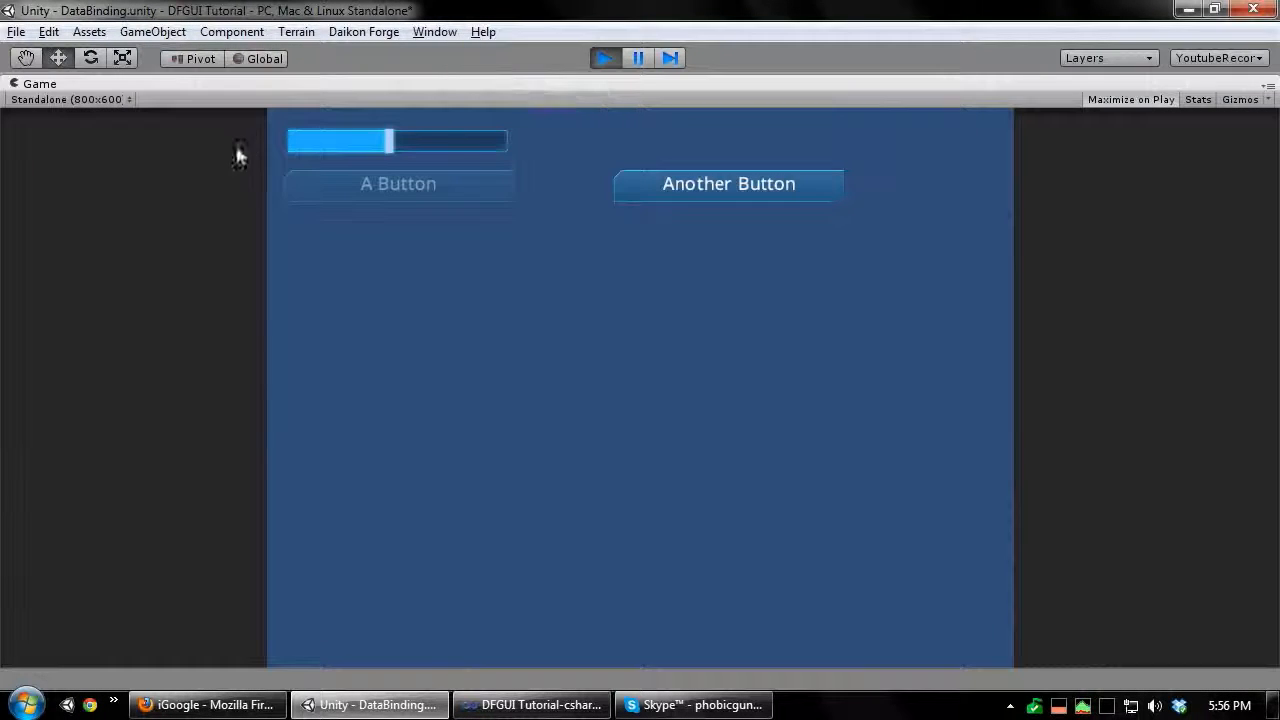
{"action": "left_click_drag", "start_coordinate": [393, 143], "coordinate": [537, 148]}
Step: Restore the Game view to the normal layout, check the Button's Test Value, and stop the run with UI Root selected
{"action": "right_click", "coordinate": [468, 82]}
{"action": "left_click", "coordinate": [521, 93]}
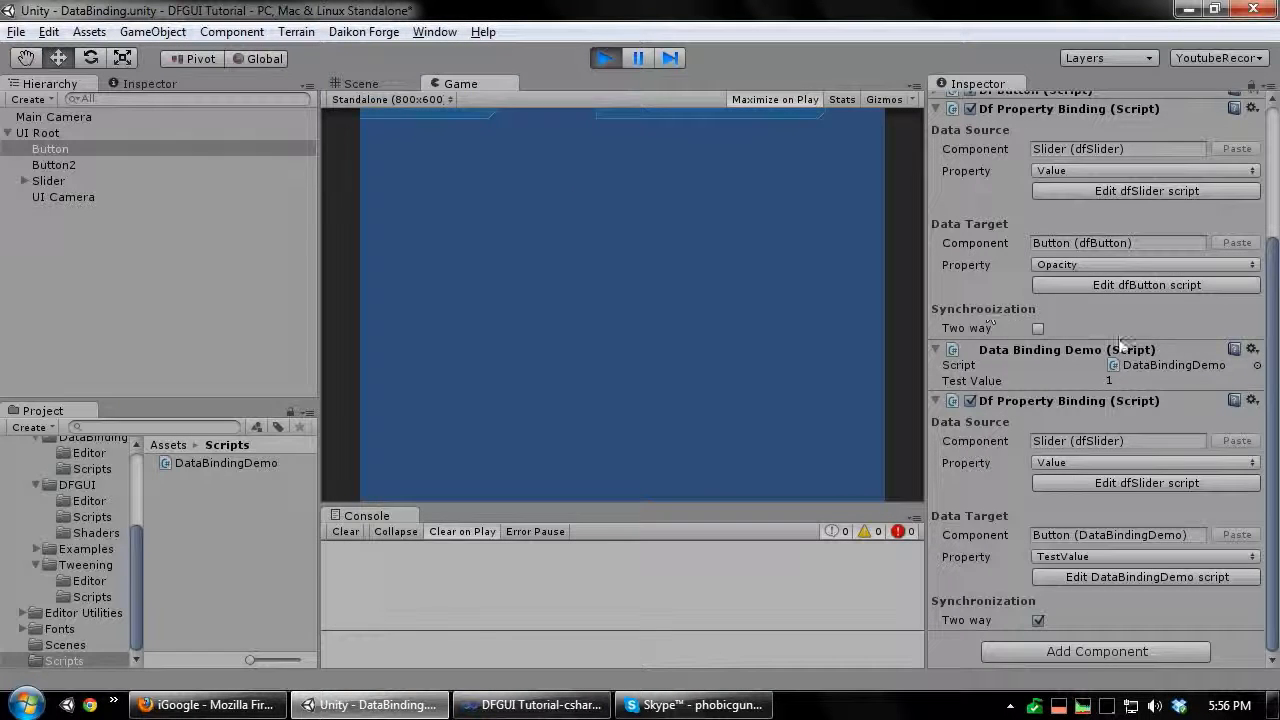
{"action": "scroll", "coordinate": [1141, 437], "scroll_direction": "up", "scroll_amount": 3}
{"action": "scroll", "coordinate": [1141, 431], "scroll_direction": "down", "scroll_amount": 5}
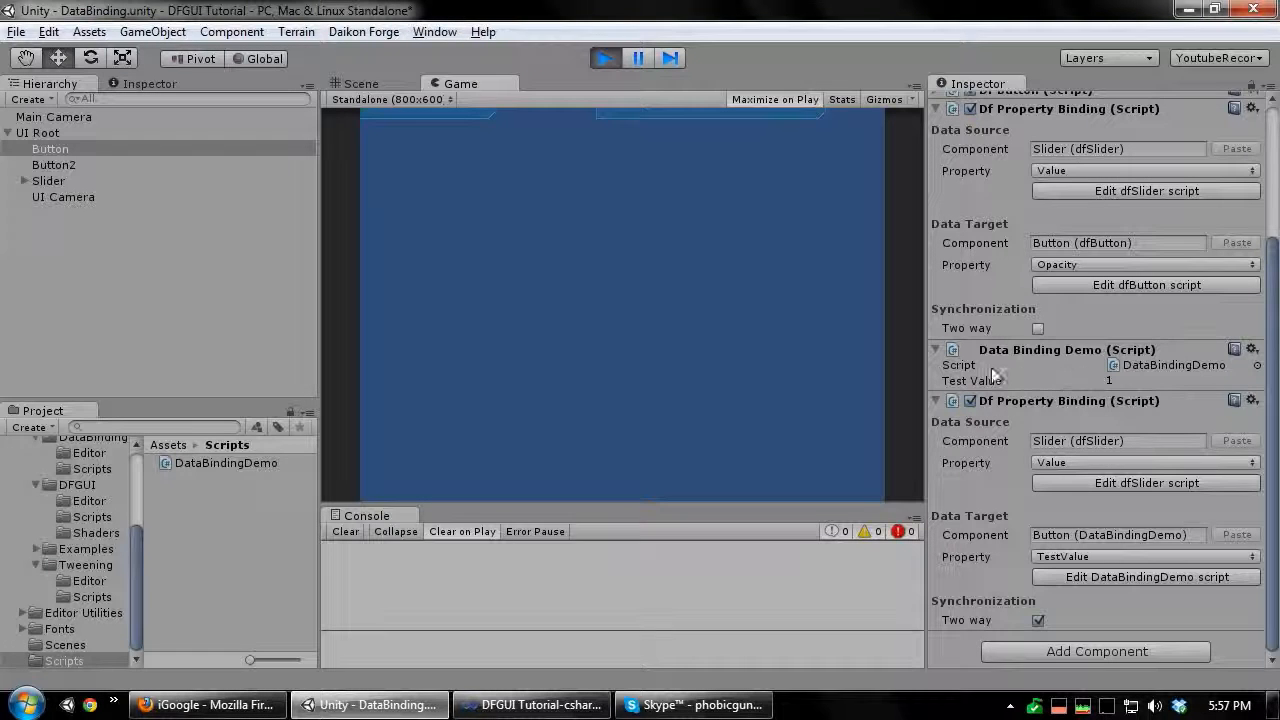
{"action": "left_click", "coordinate": [76, 132]}
{"action": "key", "text": "ctrl+p"}
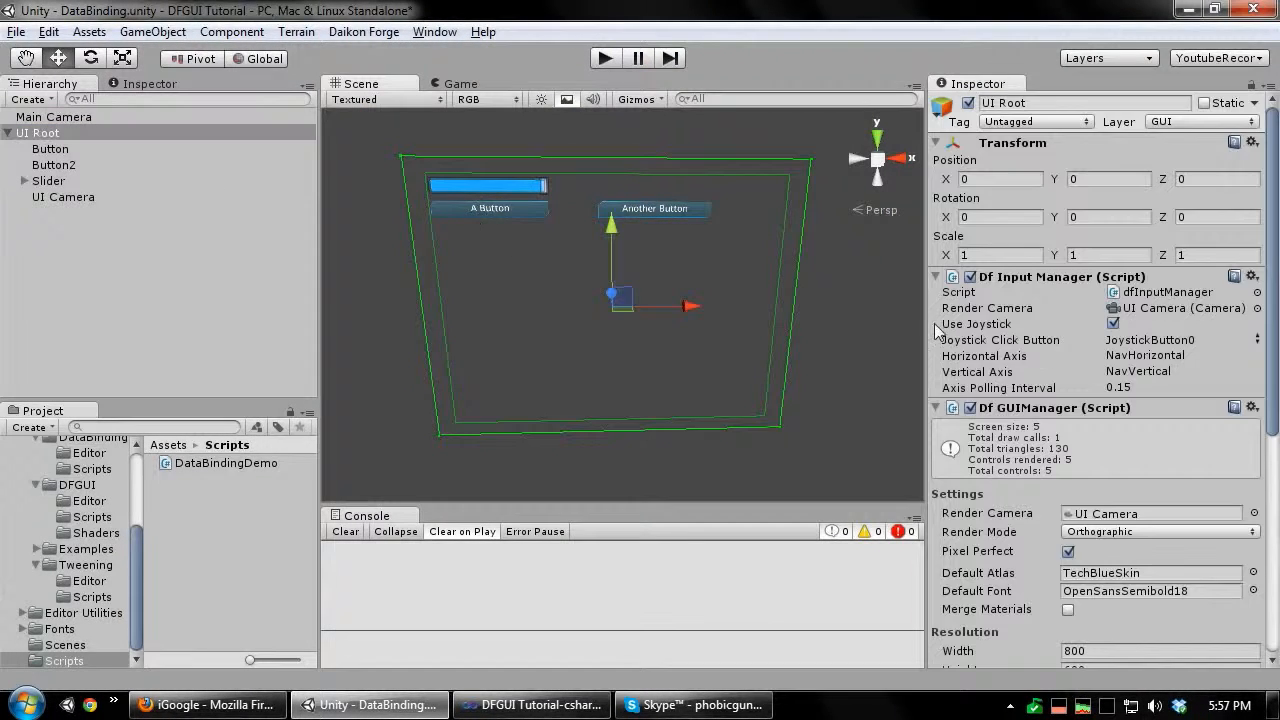
Step: Add an Event Binding component to the first Button
{"action": "left_click", "coordinate": [472, 207]}
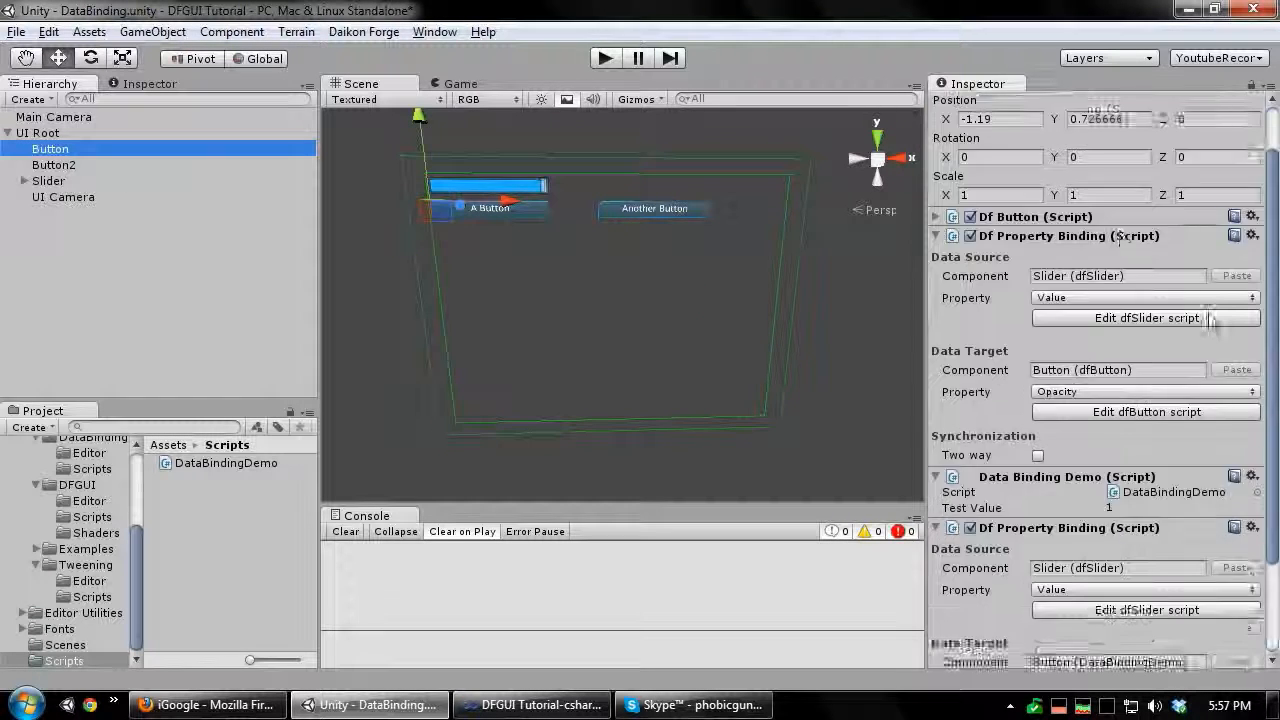
{"action": "scroll", "coordinate": [1210, 335], "scroll_direction": "down", "scroll_amount": 5}
{"action": "scroll", "coordinate": [655, 245], "scroll_direction": "up", "scroll_amount": 4}
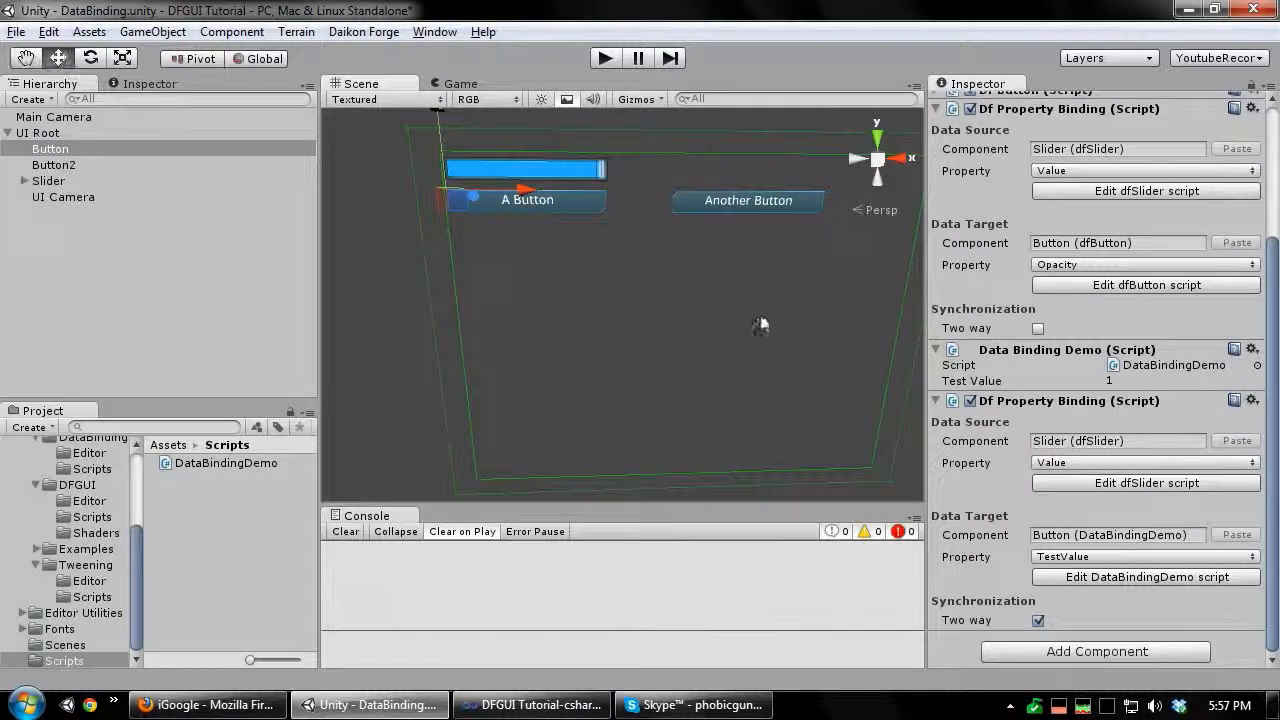
{"action": "left_click", "coordinate": [1060, 656]}
{"action": "type", "text": "eve"}
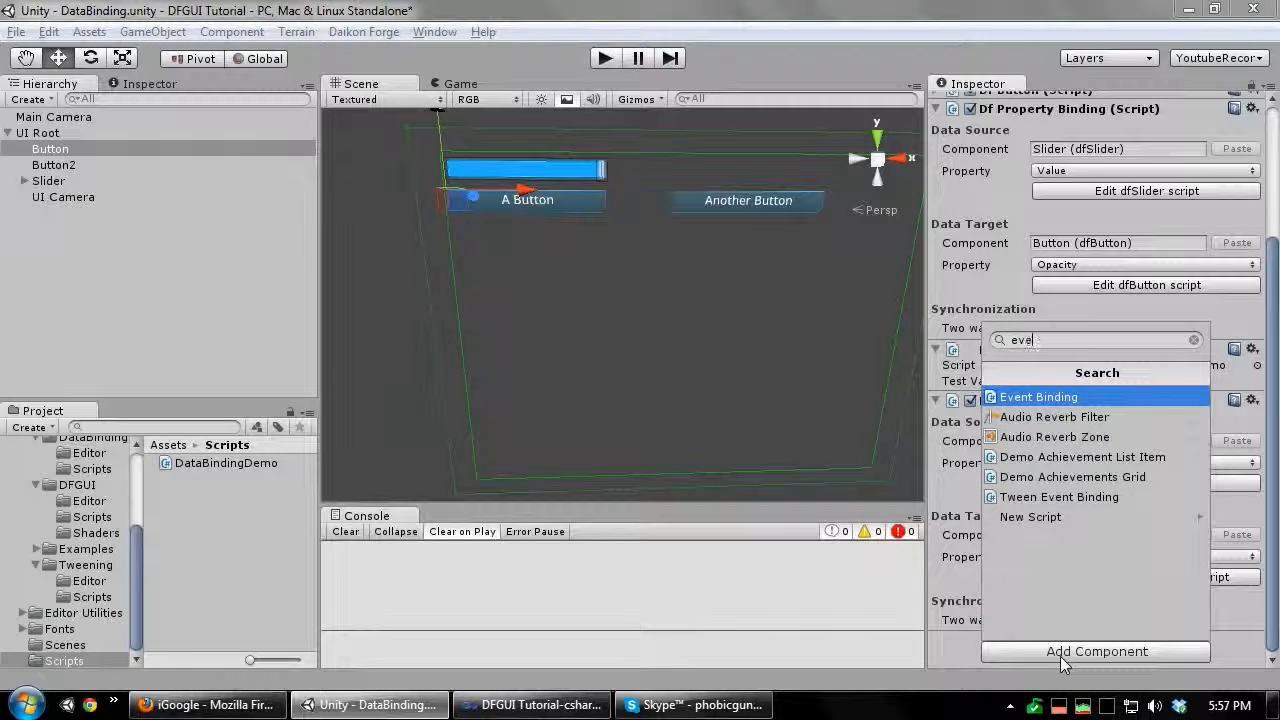
{"action": "key", "text": "Return"}
{"action": "left_click_drag", "start_coordinate": [1273, 305], "coordinate": [1273, 425]}
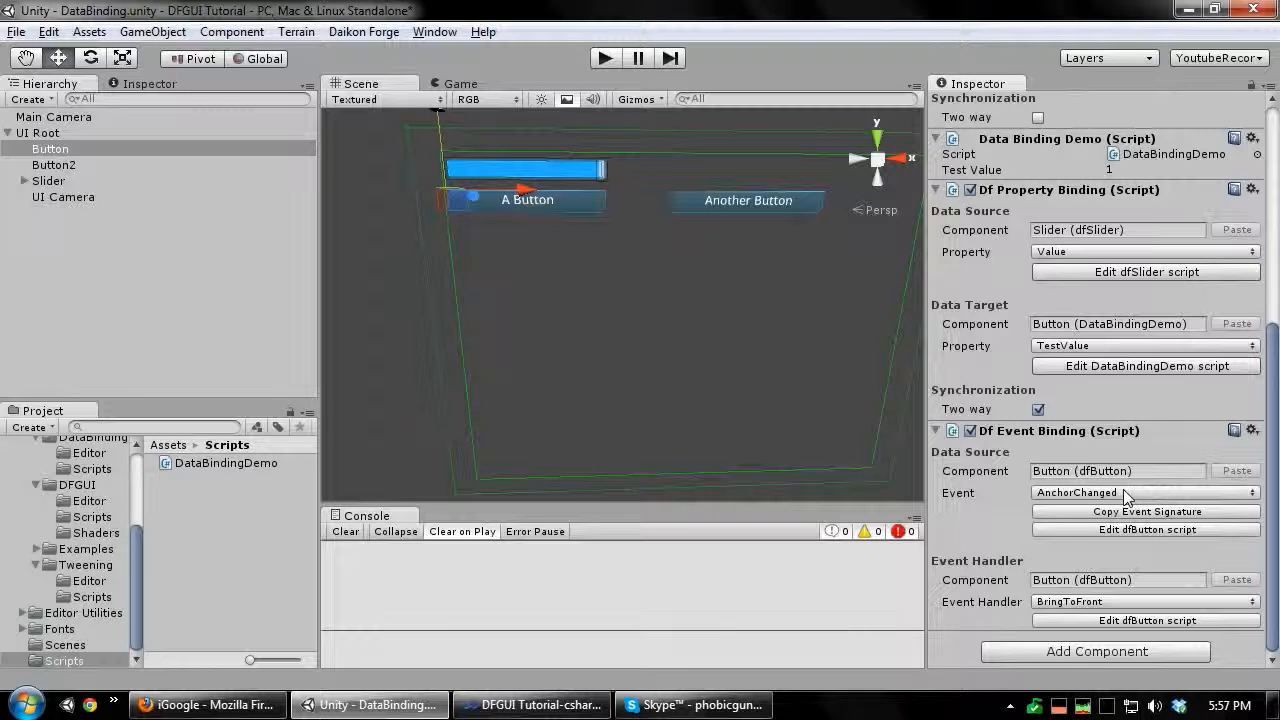
Step: Bind the Button's Click event to the TestMethod handler of its DataBindingDemo component
{"action": "left_click", "coordinate": [1097, 492]}
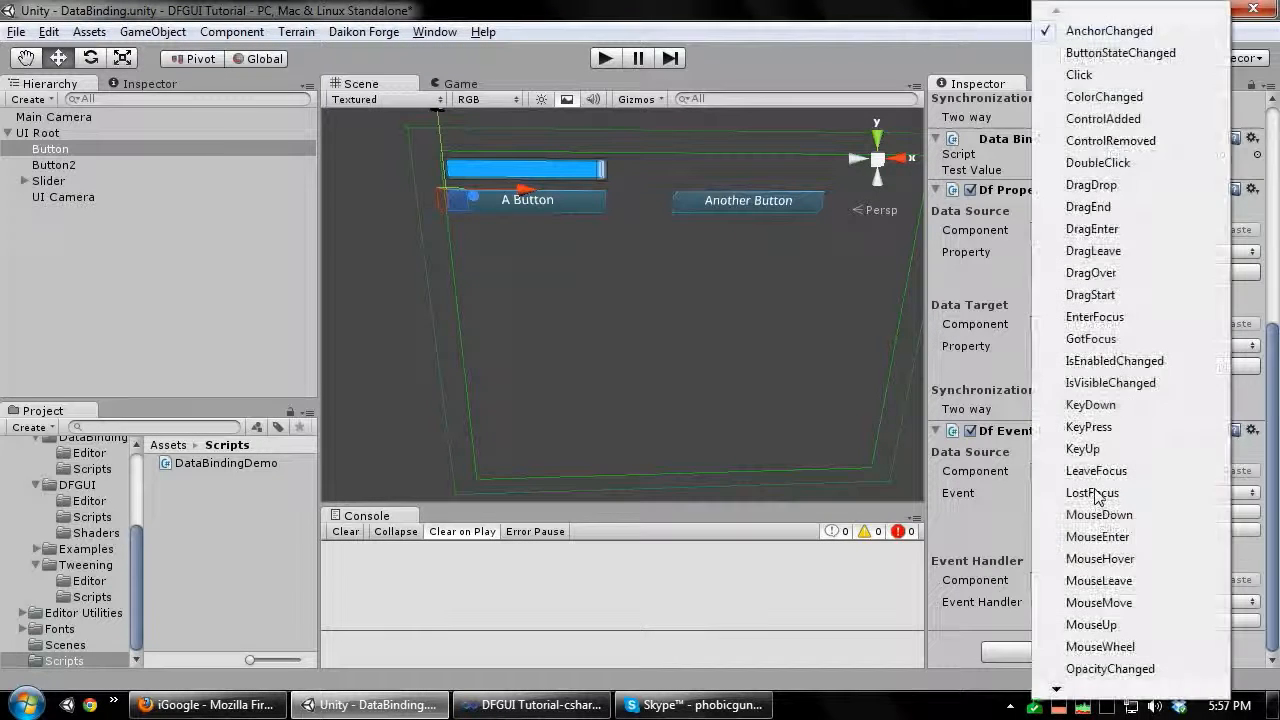
{"action": "left_click", "coordinate": [1080, 75]}
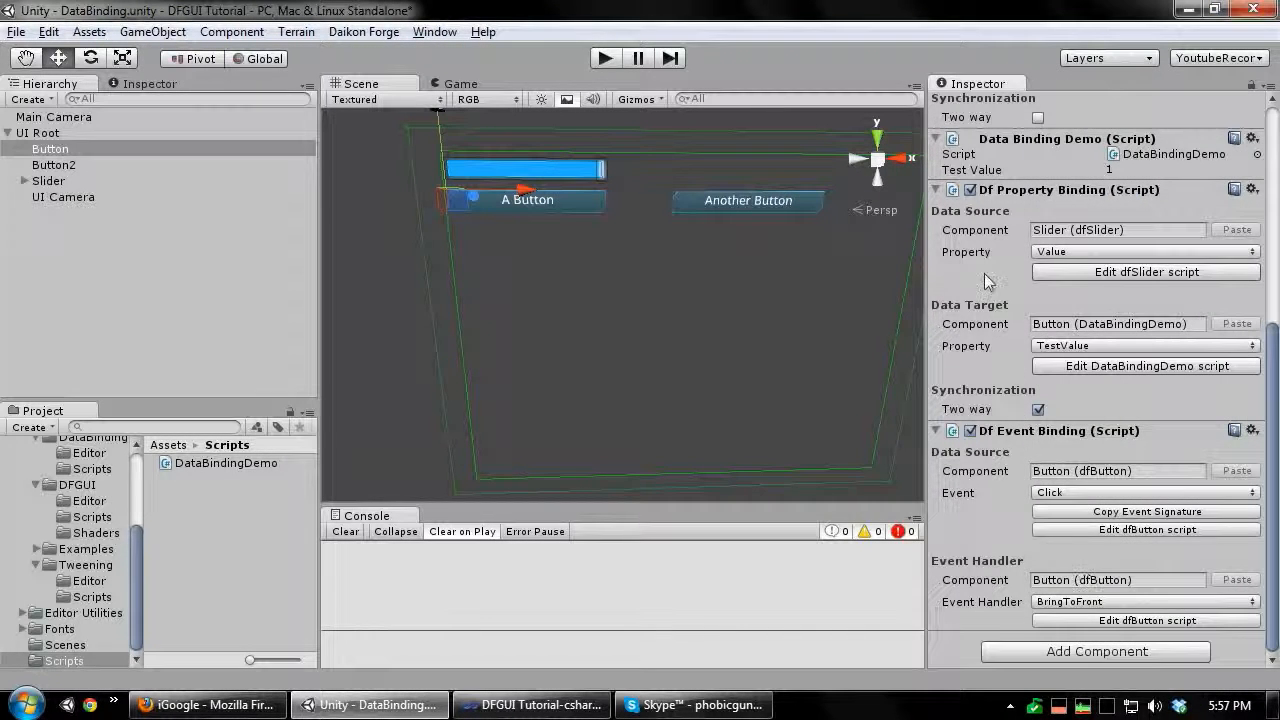
{"action": "left_click_drag", "start_coordinate": [1045, 145], "coordinate": [1082, 596]}
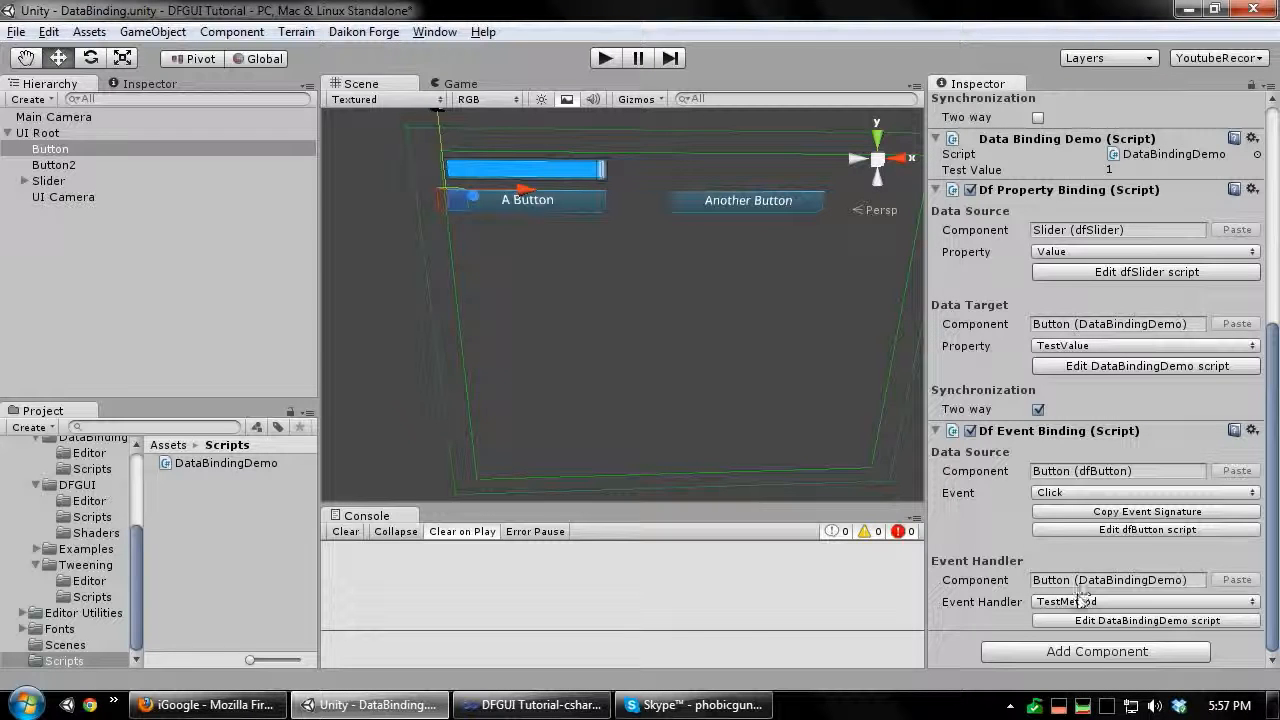
{"action": "left_click", "coordinate": [1088, 601]}
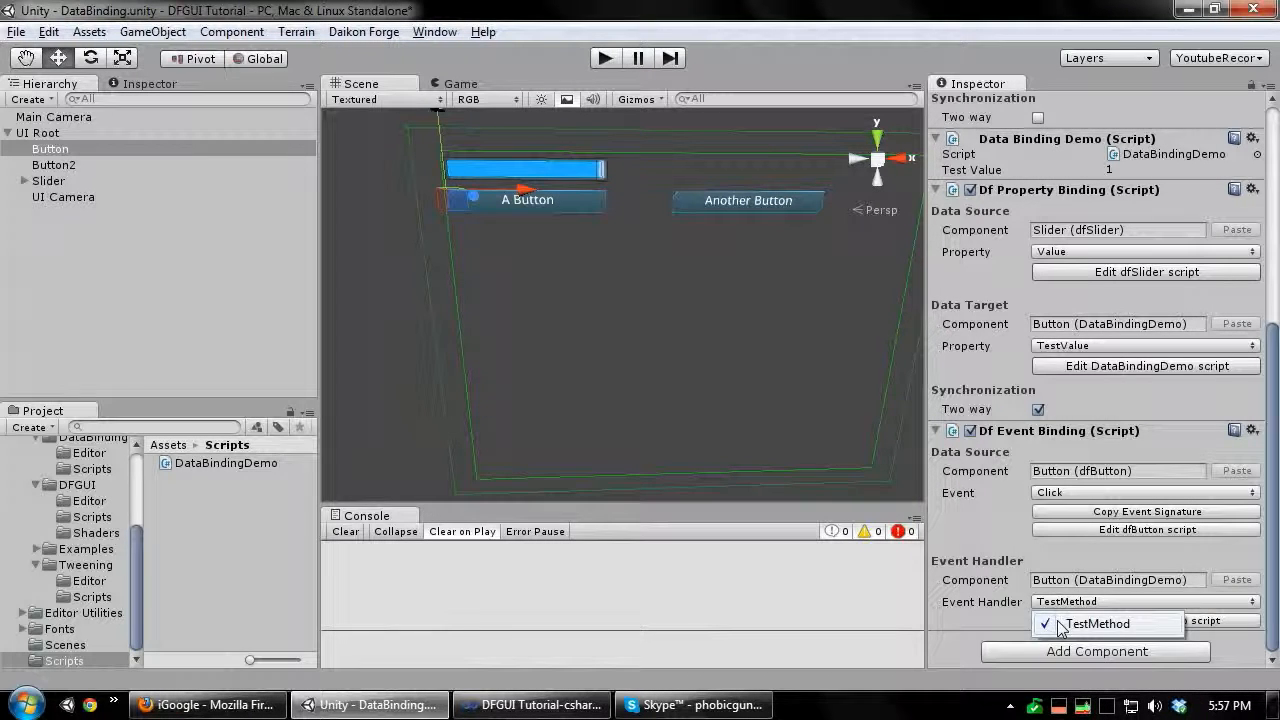
{"action": "left_click", "coordinate": [1060, 624]}
Step: Deselect the Button and run the scene, triggering A Button once to test the Click binding
{"action": "middle_click_drag", "start_coordinate": [649, 322], "coordinate": [627, 390]}
{"action": "left_click", "coordinate": [636, 177]}
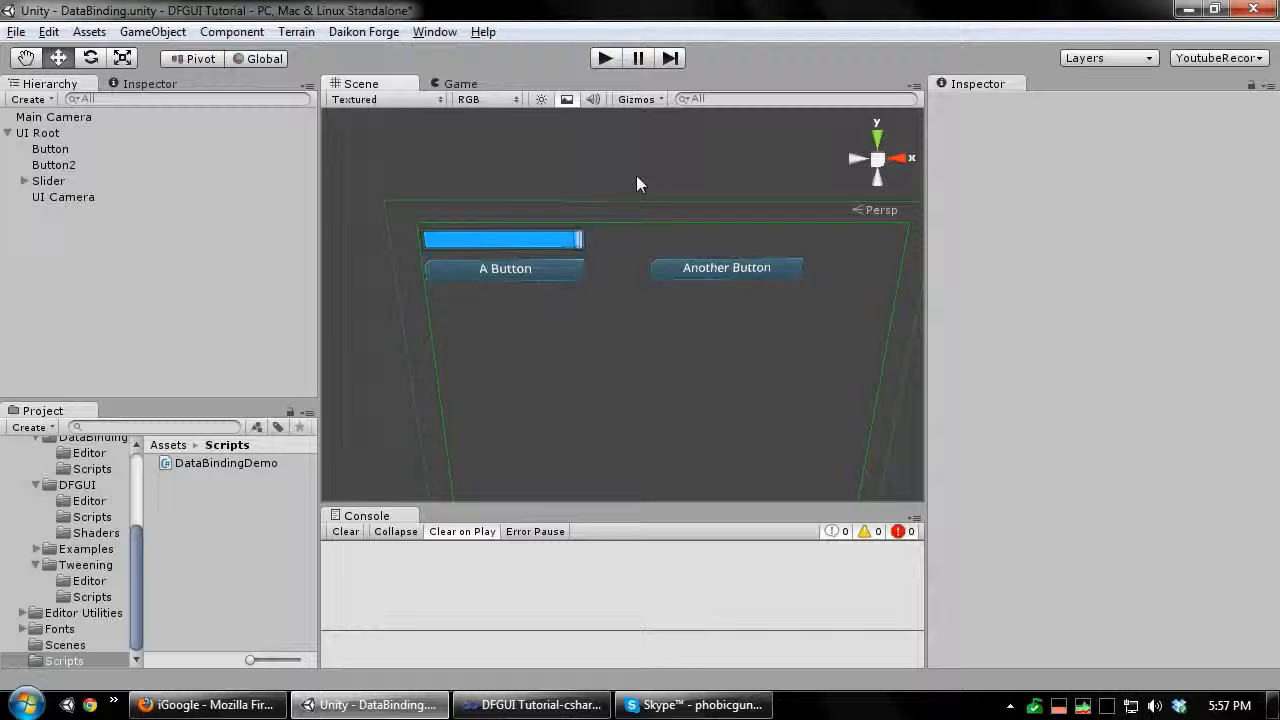
{"action": "left_click", "coordinate": [614, 59]}
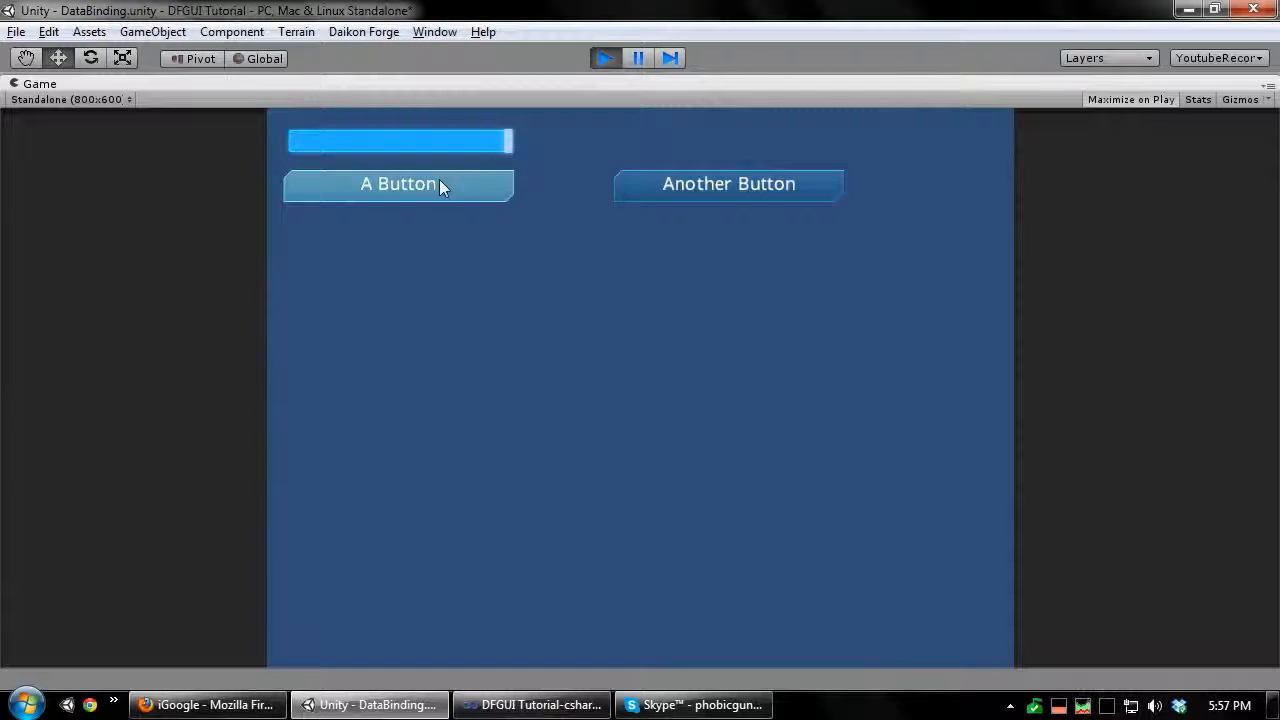
{"action": "left_click", "coordinate": [439, 182]}
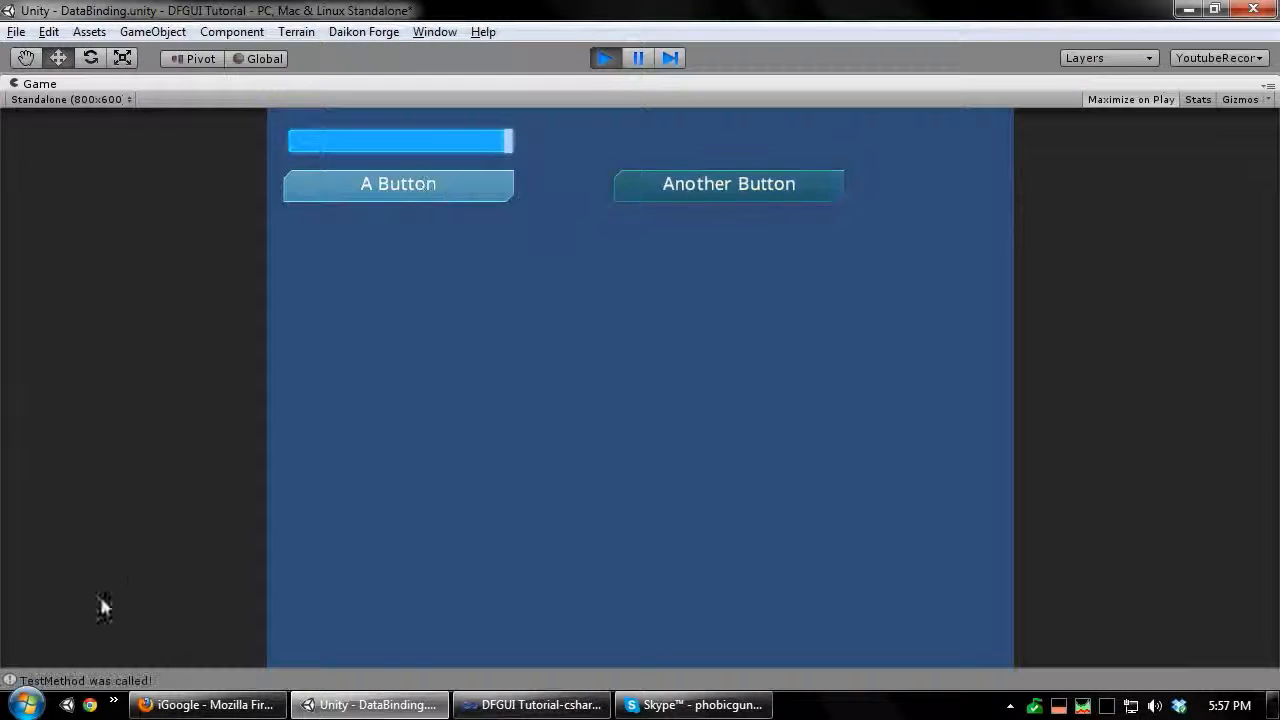
Step: Open the Console from the logged message, inspect the script source behind it, and return to Unity
{"action": "double_click", "coordinate": [116, 679]}
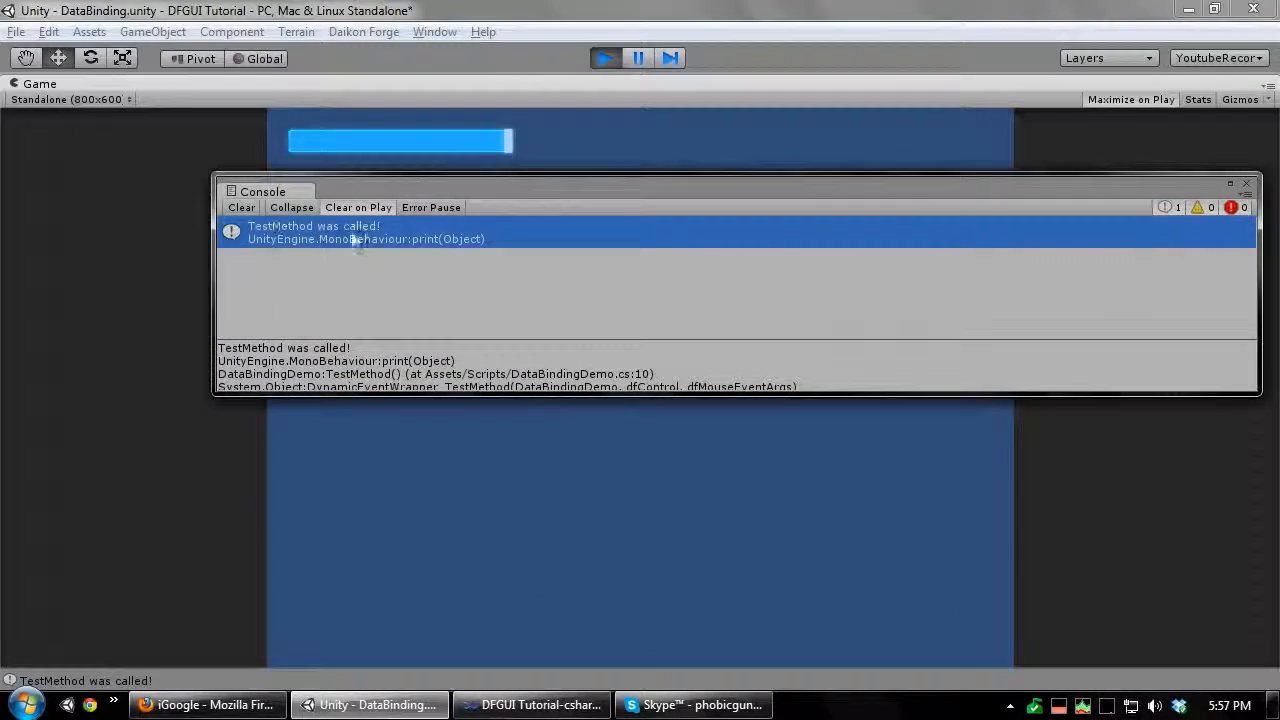
{"action": "double_click", "coordinate": [352, 238]}
{"action": "left_click", "coordinate": [483, 314]}
{"action": "key", "text": "alt+Tab"}
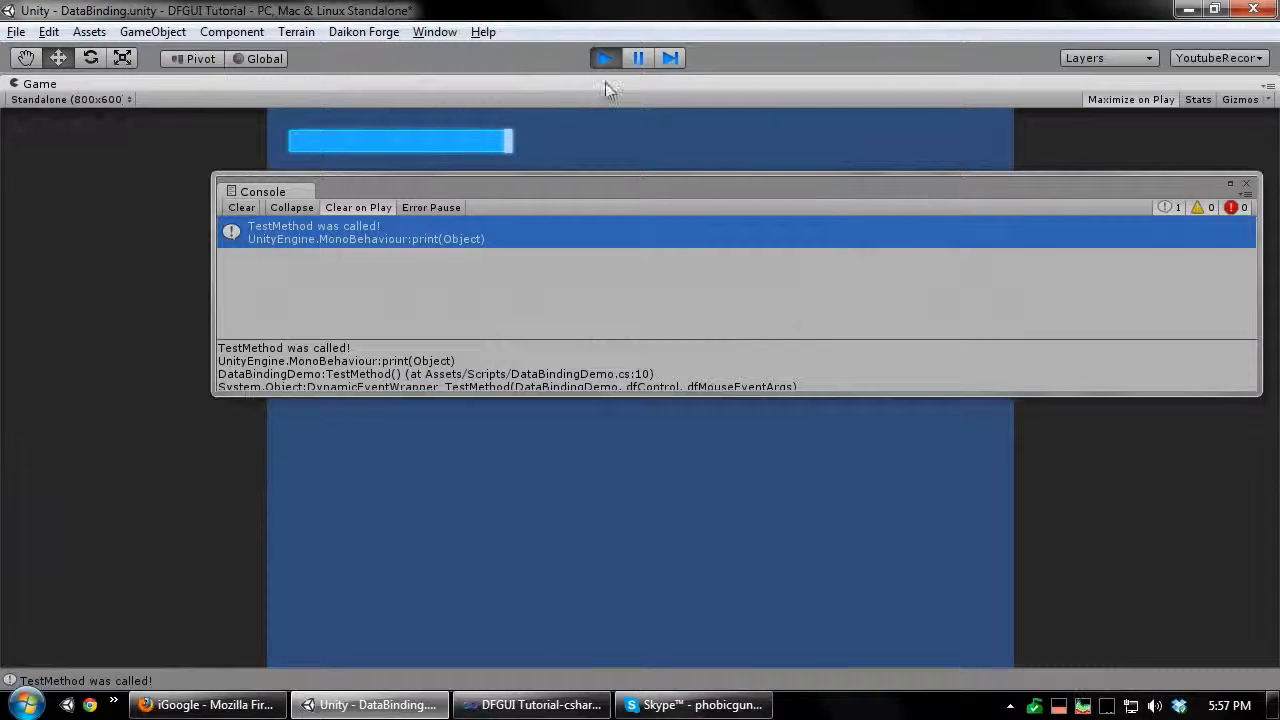
Step: Stop the run, clear the Console messages and close the floating Console window
{"action": "left_click", "coordinate": [604, 59]}
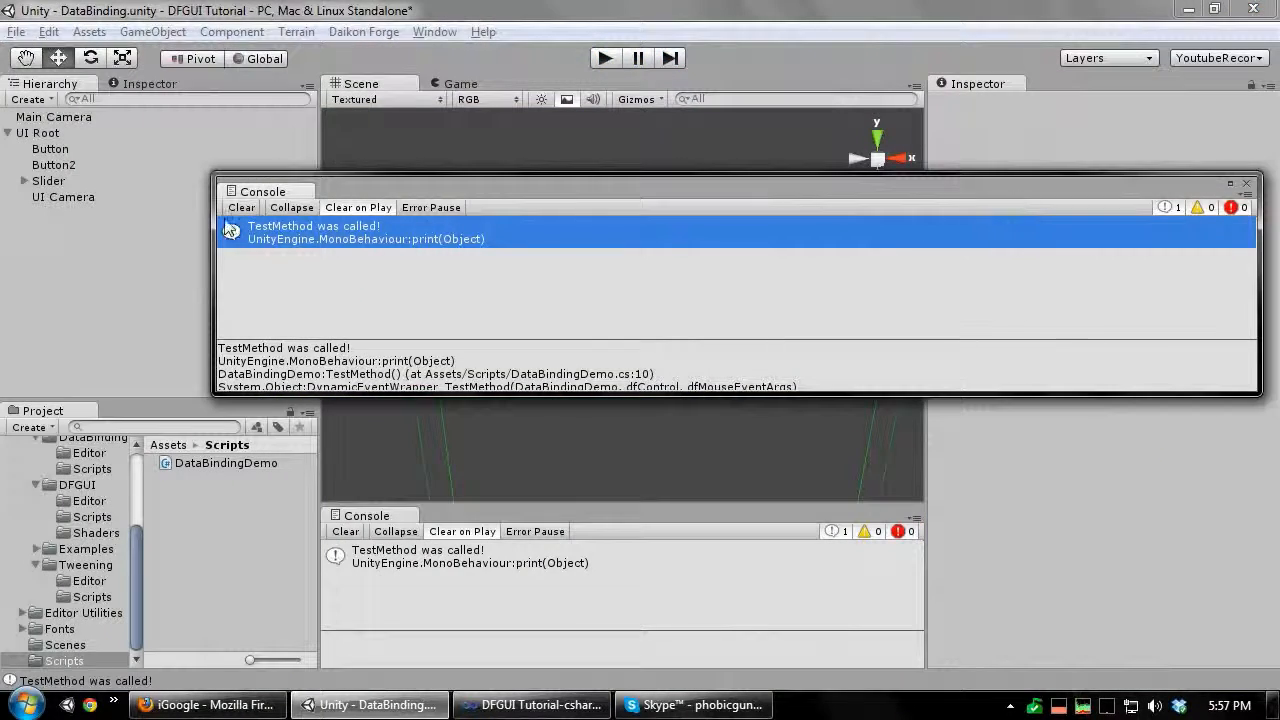
{"action": "left_click", "coordinate": [1247, 184]}
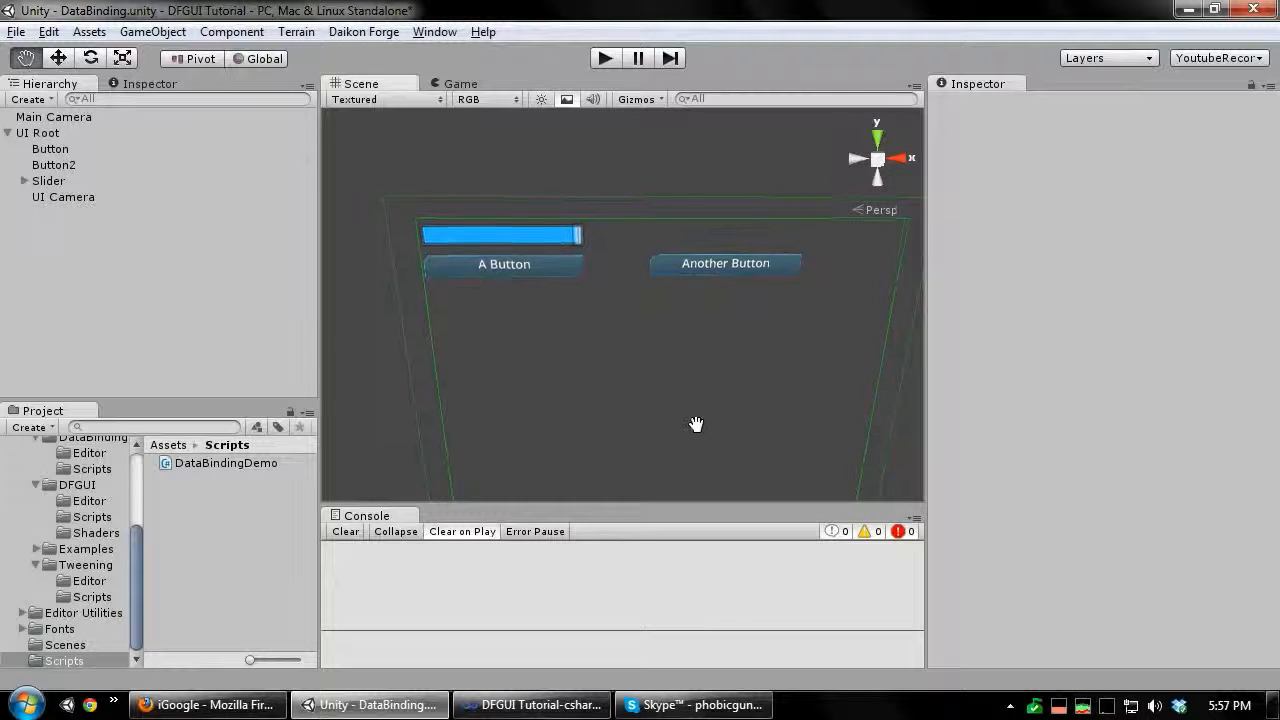
{"action": "mouse_move", "coordinate": [694, 423]}
{"action": "middle_mouse_down"}
{"action": "mouse_move", "coordinate": [680, 417]}
{"action": "mouse_move", "coordinate": [690, 413]}
{"action": "middle_mouse_up"}
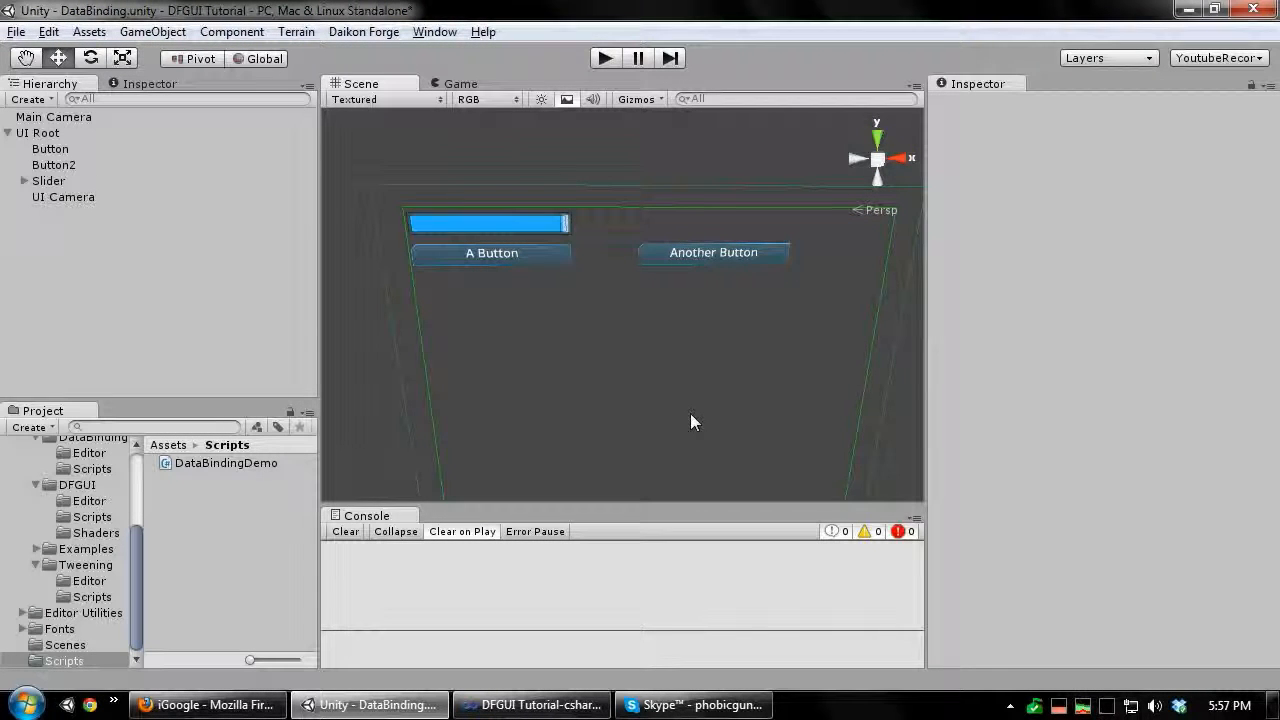